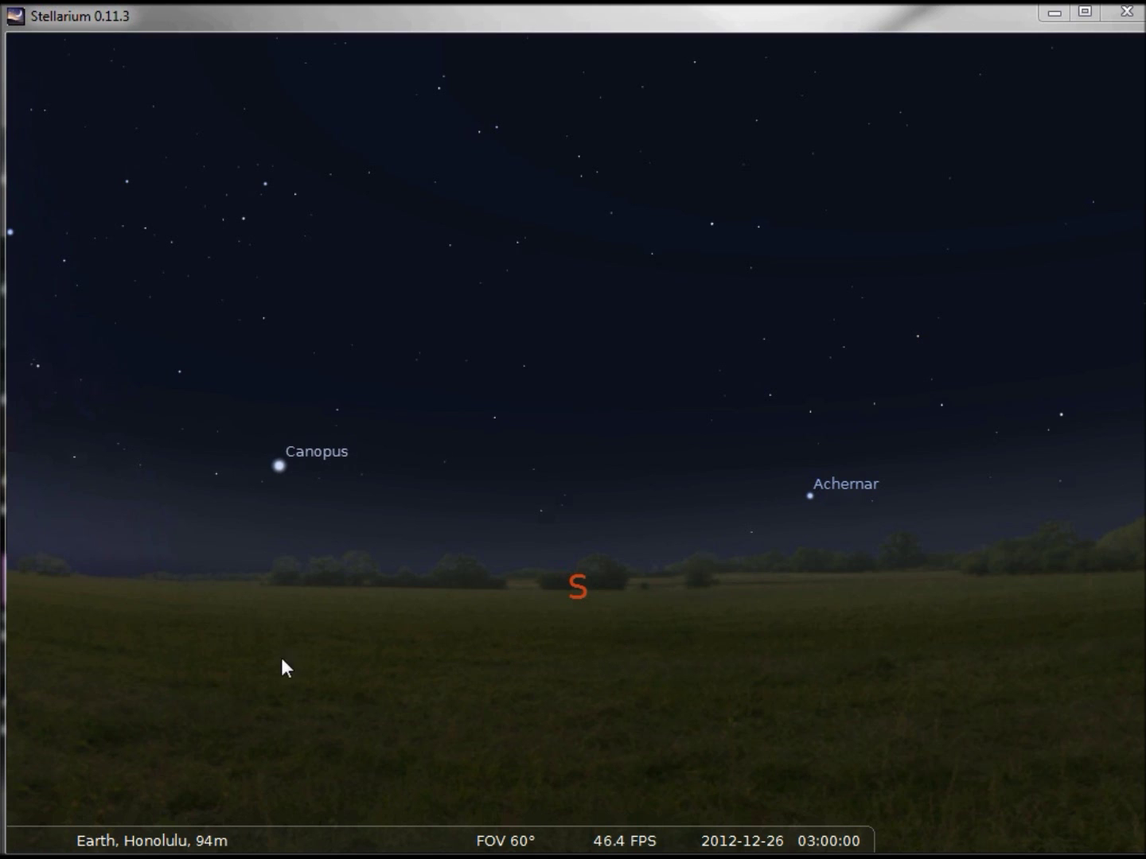
Bring up the help window's key list, scroll through it, and close it
{"action": "mouse_move", "coordinate": [57, 746]}
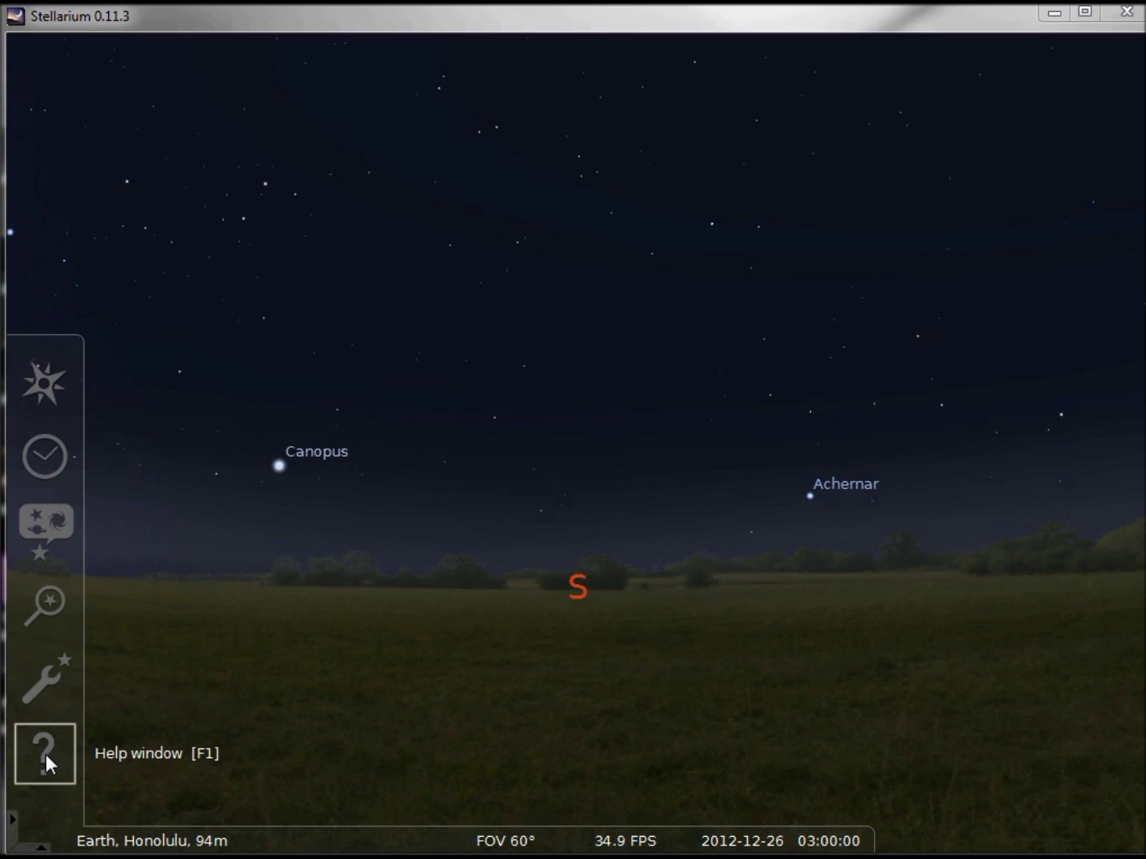
{"action": "left_click", "coordinate": [43, 754]}
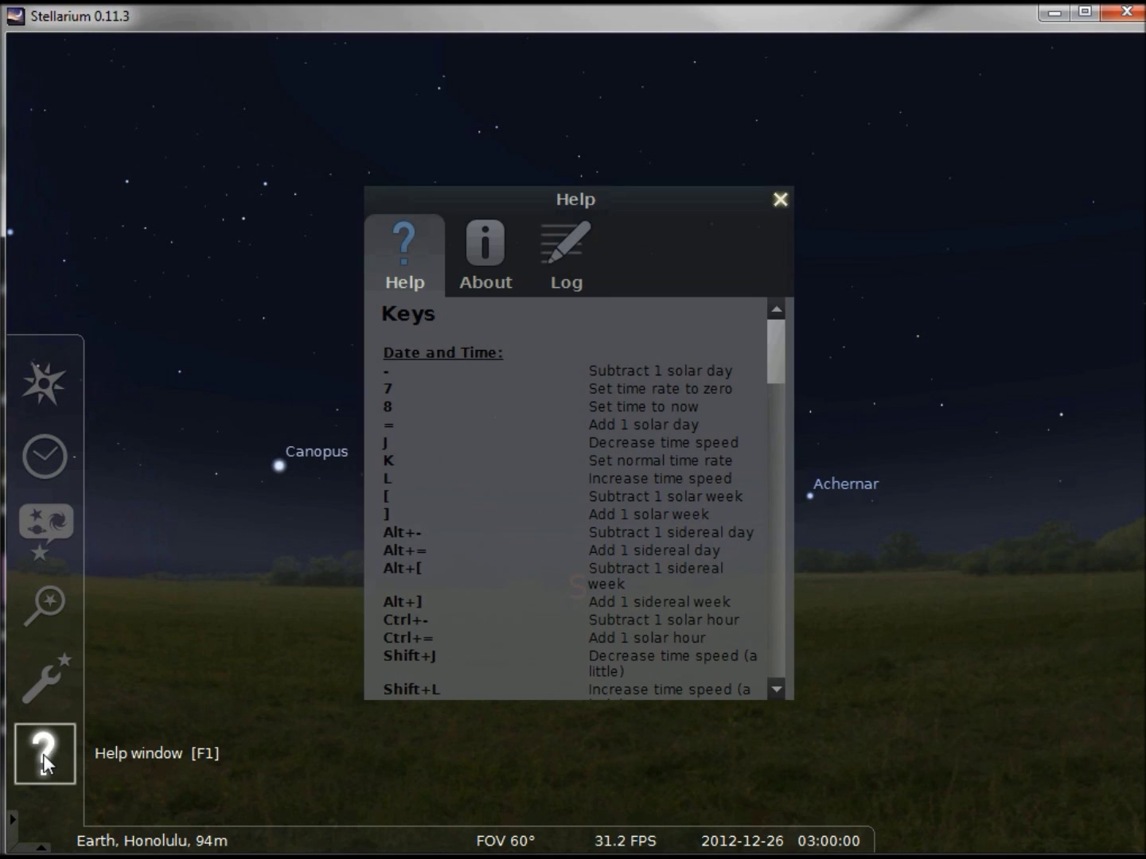
{"action": "left_click_drag", "start_coordinate": [774, 328], "coordinate": [802, 280]}
{"action": "left_click", "coordinate": [780, 199]}
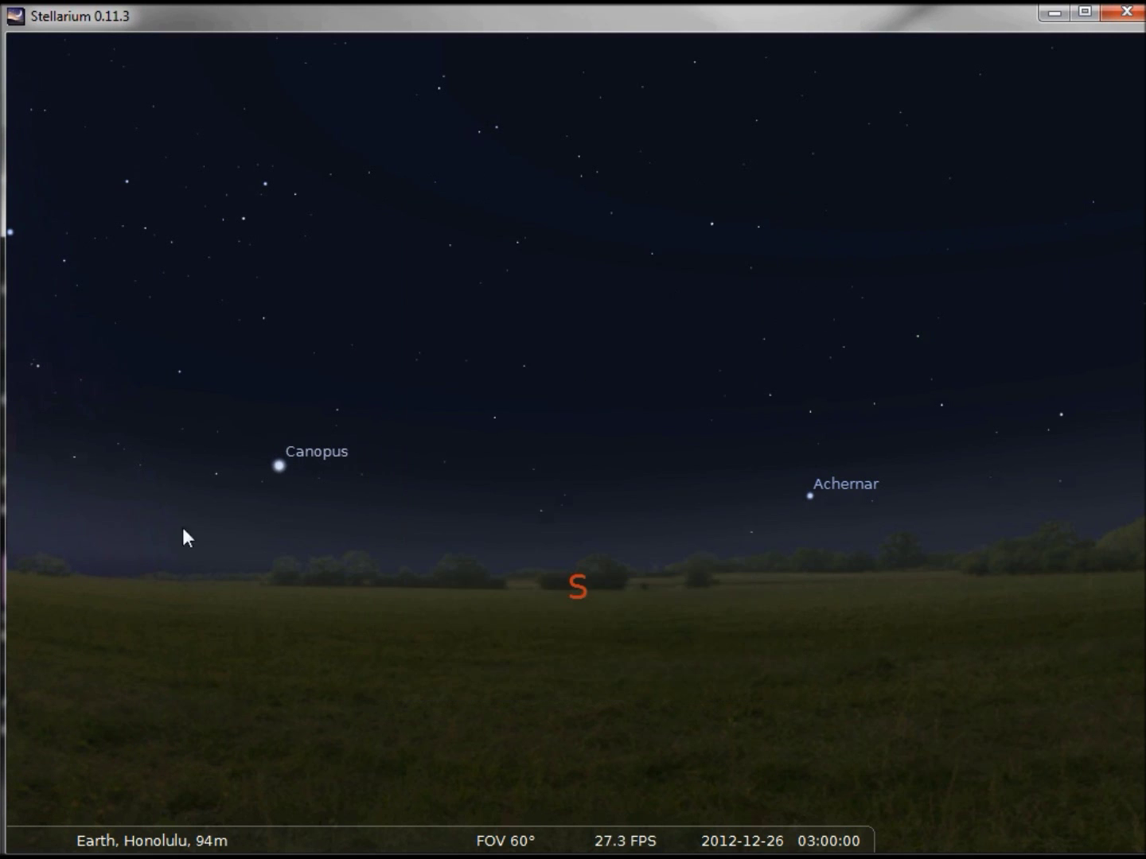
Briefly look at the object search dialog and the Configuration window, closing each
{"action": "mouse_move", "coordinate": [36, 598]}
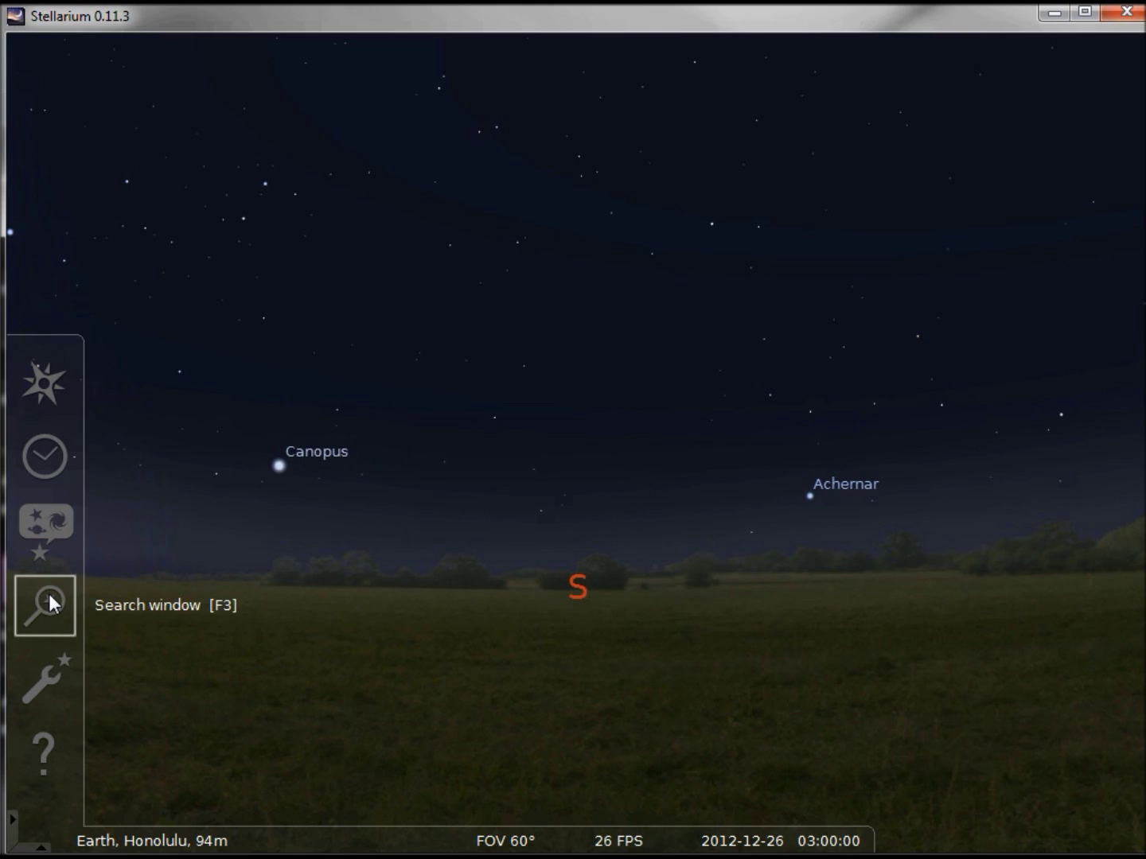
{"action": "left_click", "coordinate": [47, 604]}
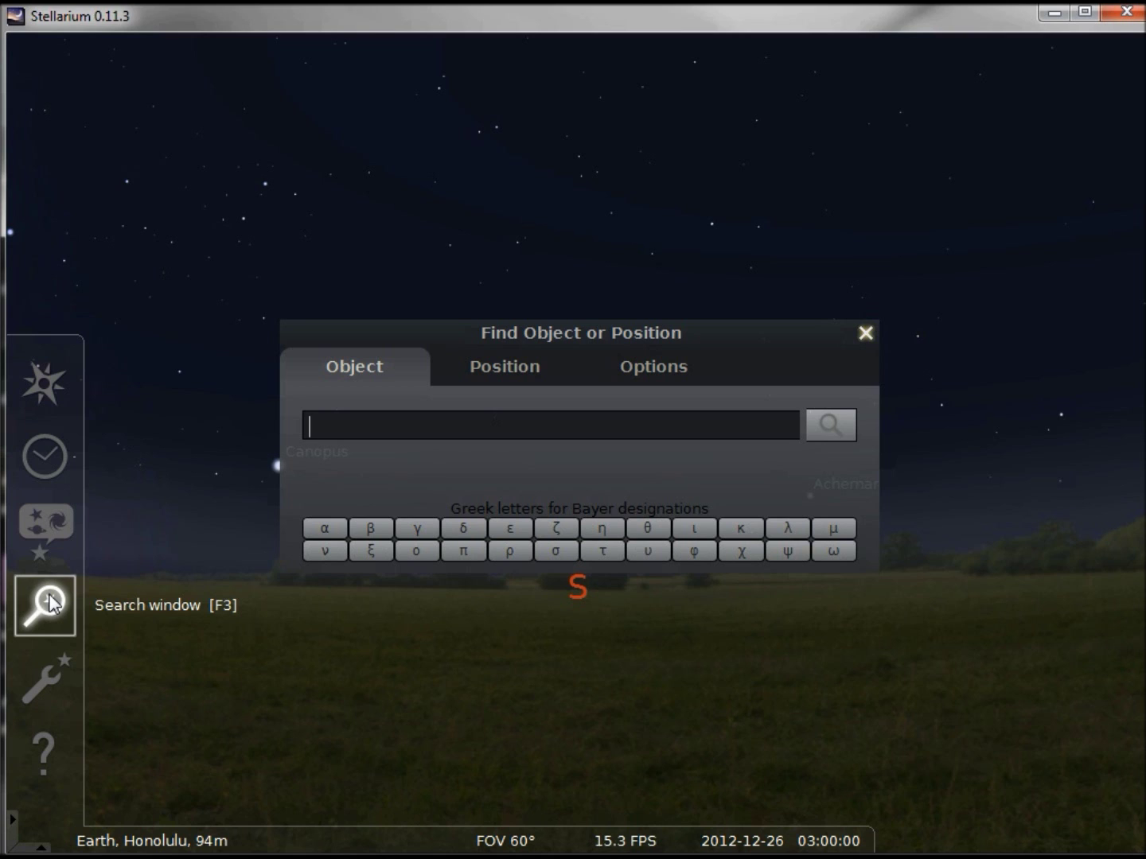
{"action": "left_click", "coordinate": [866, 333]}
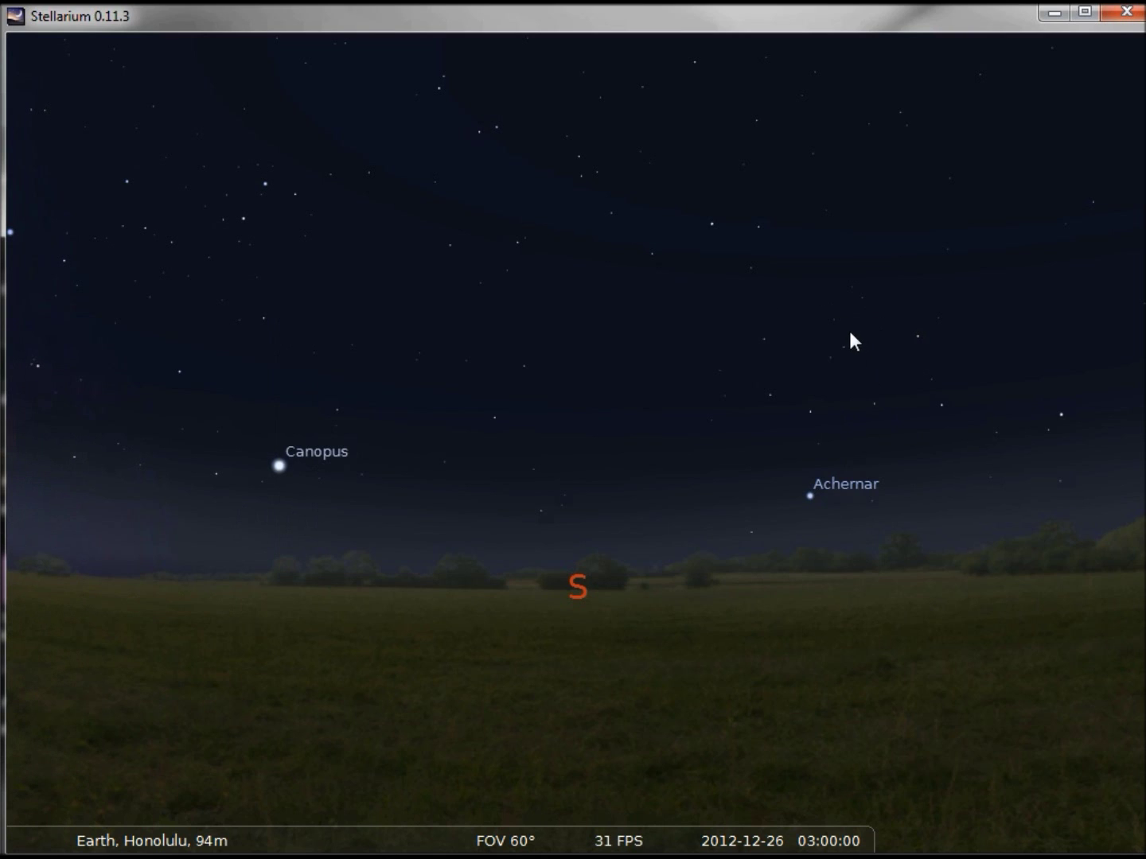
{"action": "mouse_move", "coordinate": [12, 708]}
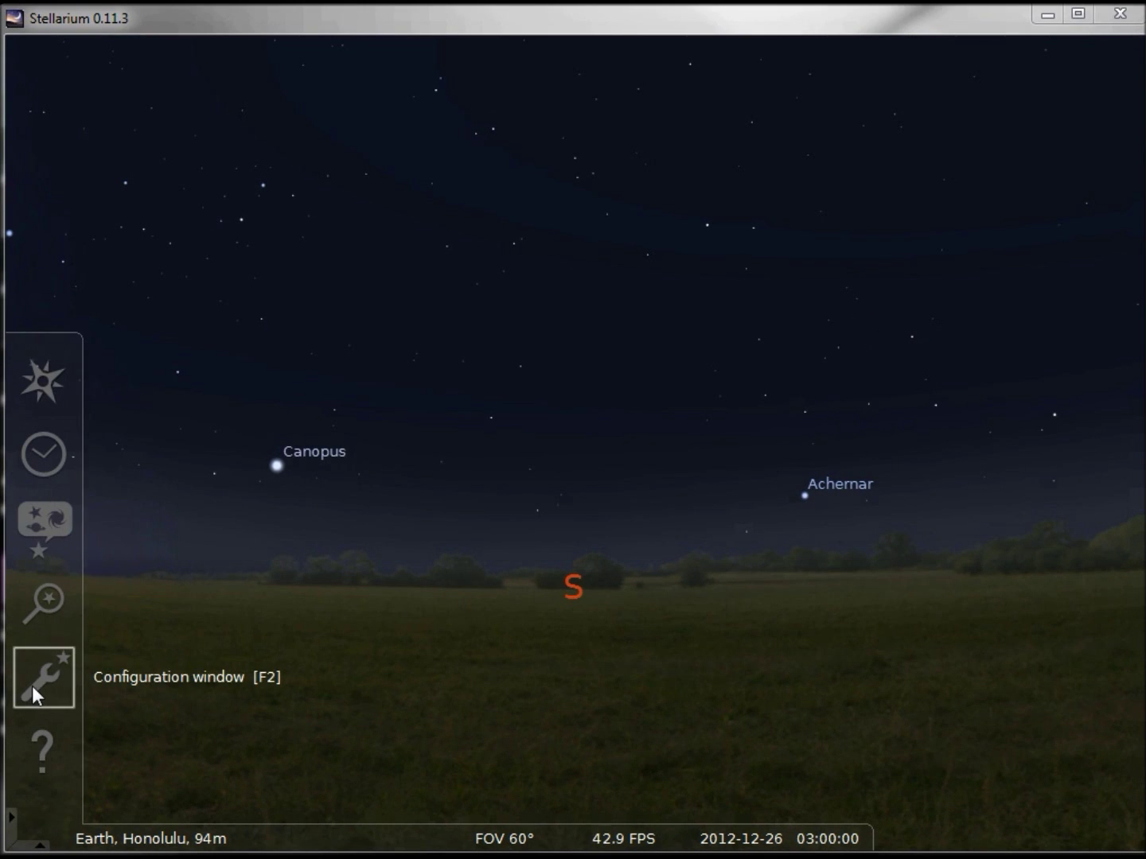
{"action": "left_click", "coordinate": [35, 677]}
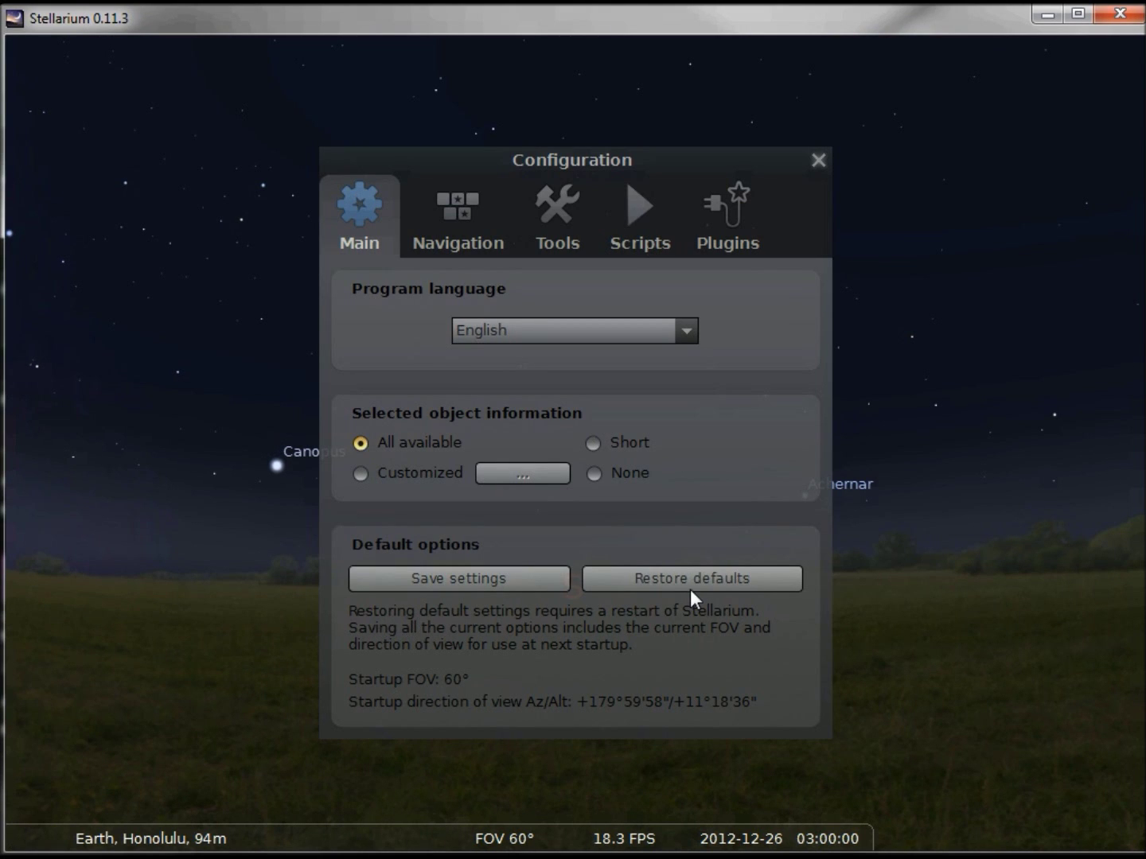
{"action": "left_click", "coordinate": [819, 161]}
Tick 'Use as default' for Honolulu, United States, then go to Configuration
{"action": "left_click", "coordinate": [30, 369]}
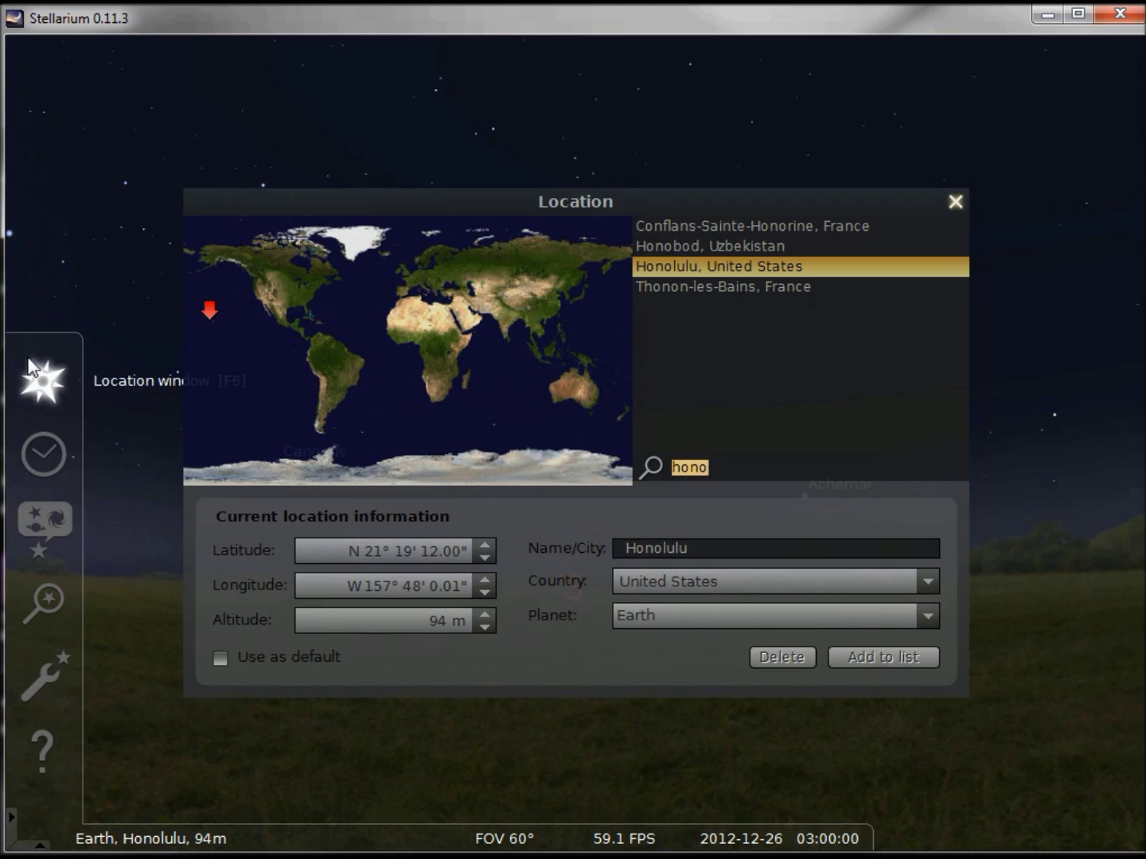
{"action": "left_click", "coordinate": [218, 662]}
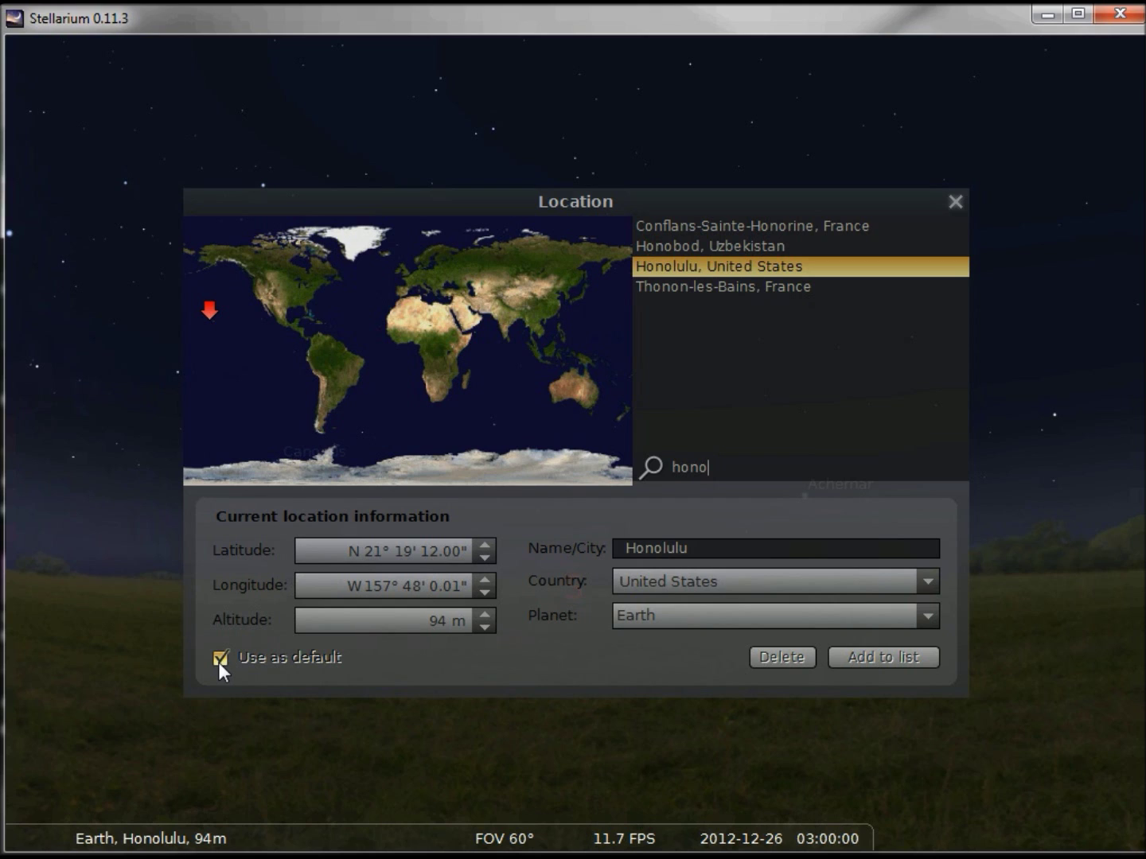
{"action": "left_click", "coordinate": [954, 200]}
{"action": "left_click", "coordinate": [33, 672]}
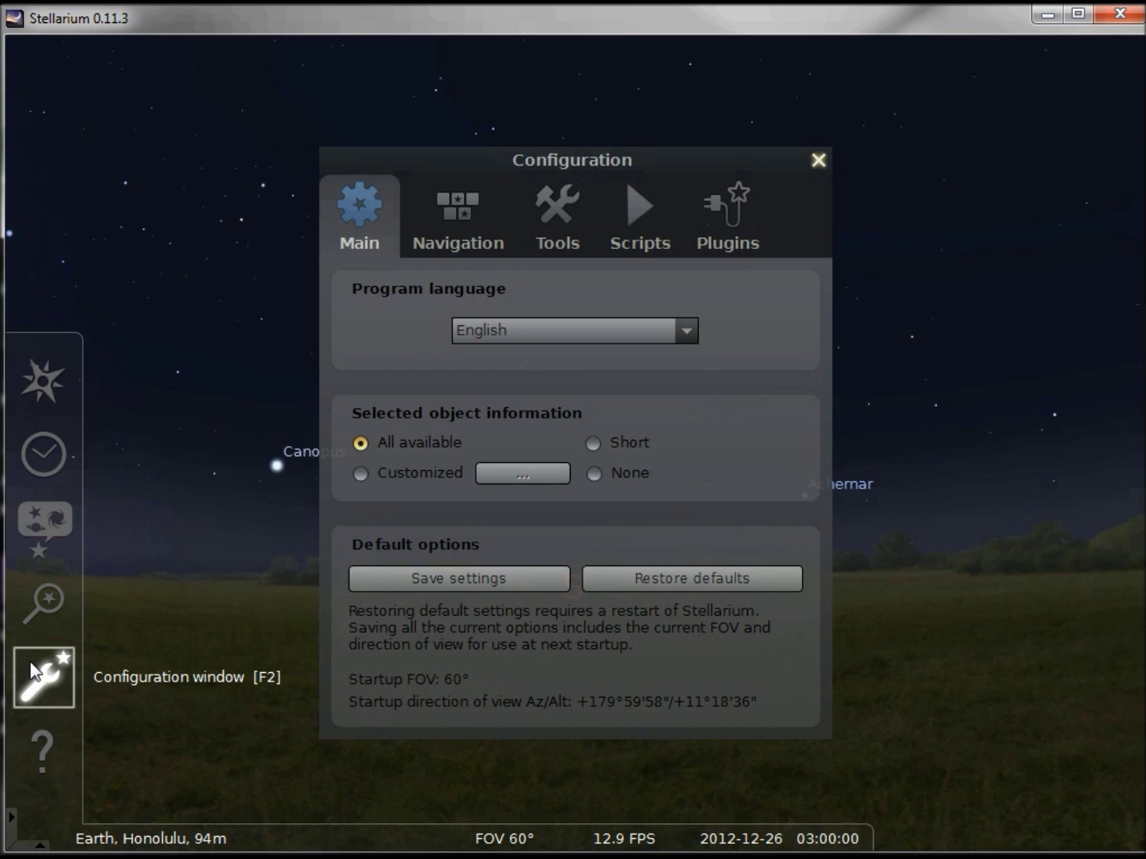
In Navigation, replace the Other startup date 12/1/1999 with 12/26/2012 3:00:00 AM
{"action": "left_click", "coordinate": [450, 206]}
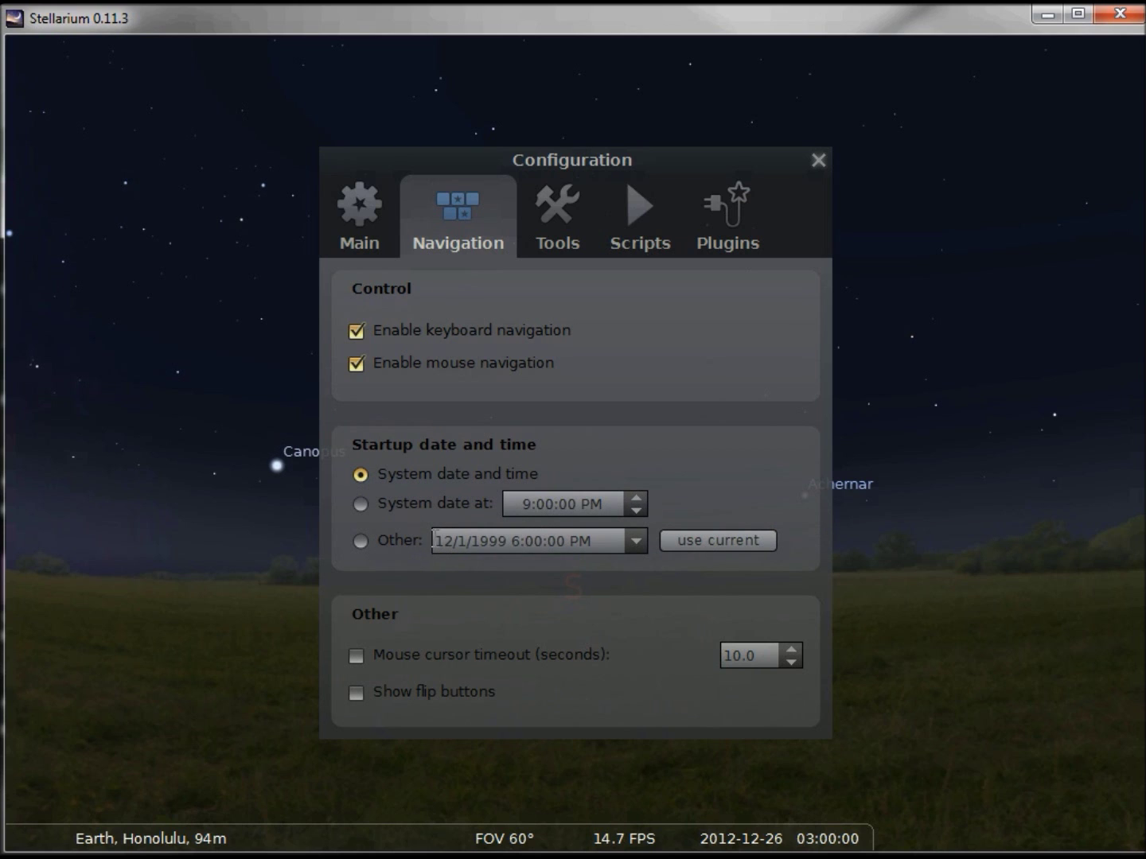
{"action": "left_click_drag", "start_coordinate": [437, 535], "coordinate": [640, 533]}
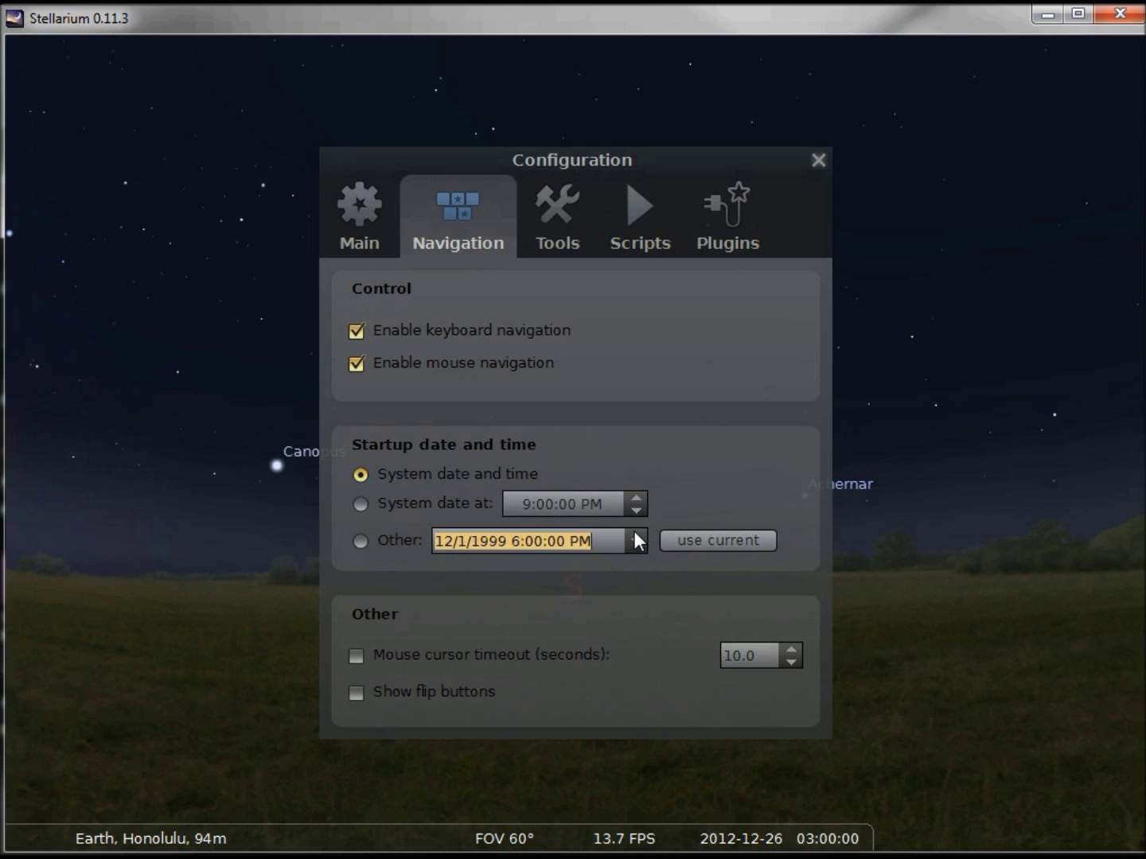
{"action": "type", "text": "12/26/2012 3:00:00 AM"}
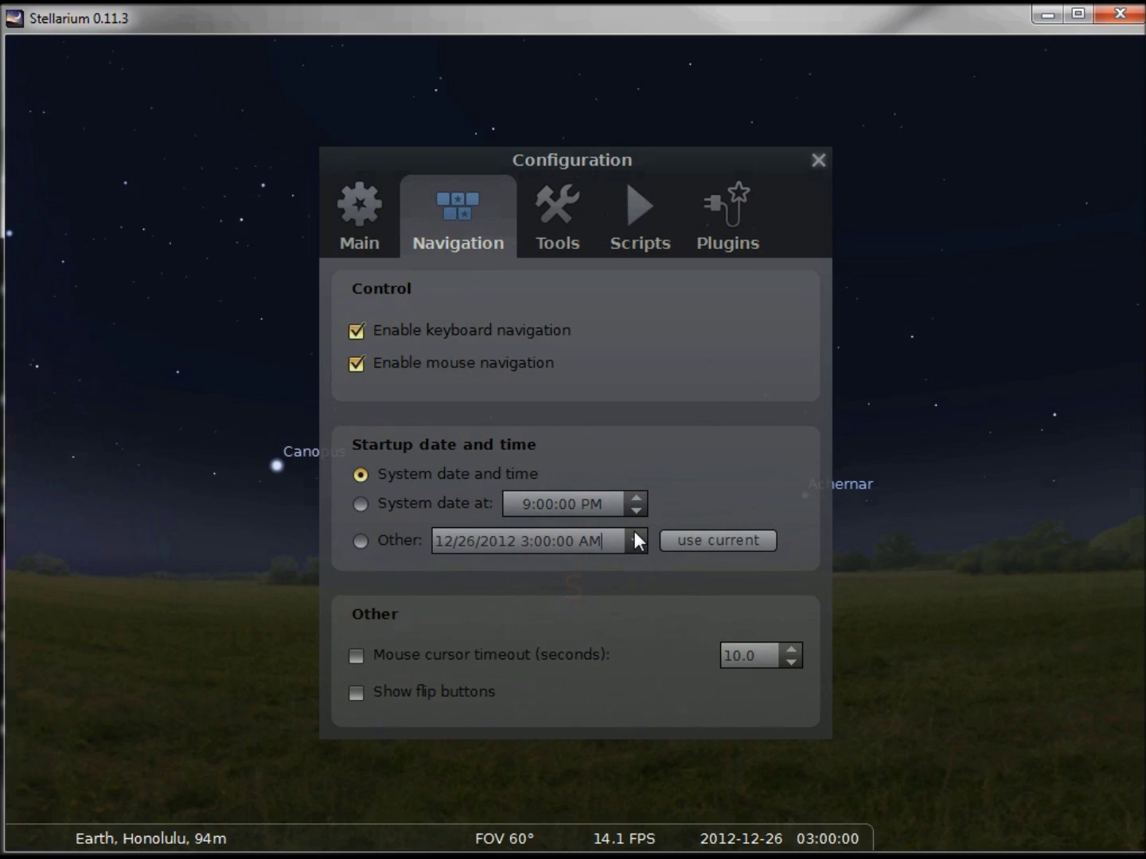
Choose the 'Other' startup date option, check the Main tab, then show Tools
{"action": "left_click", "coordinate": [358, 541]}
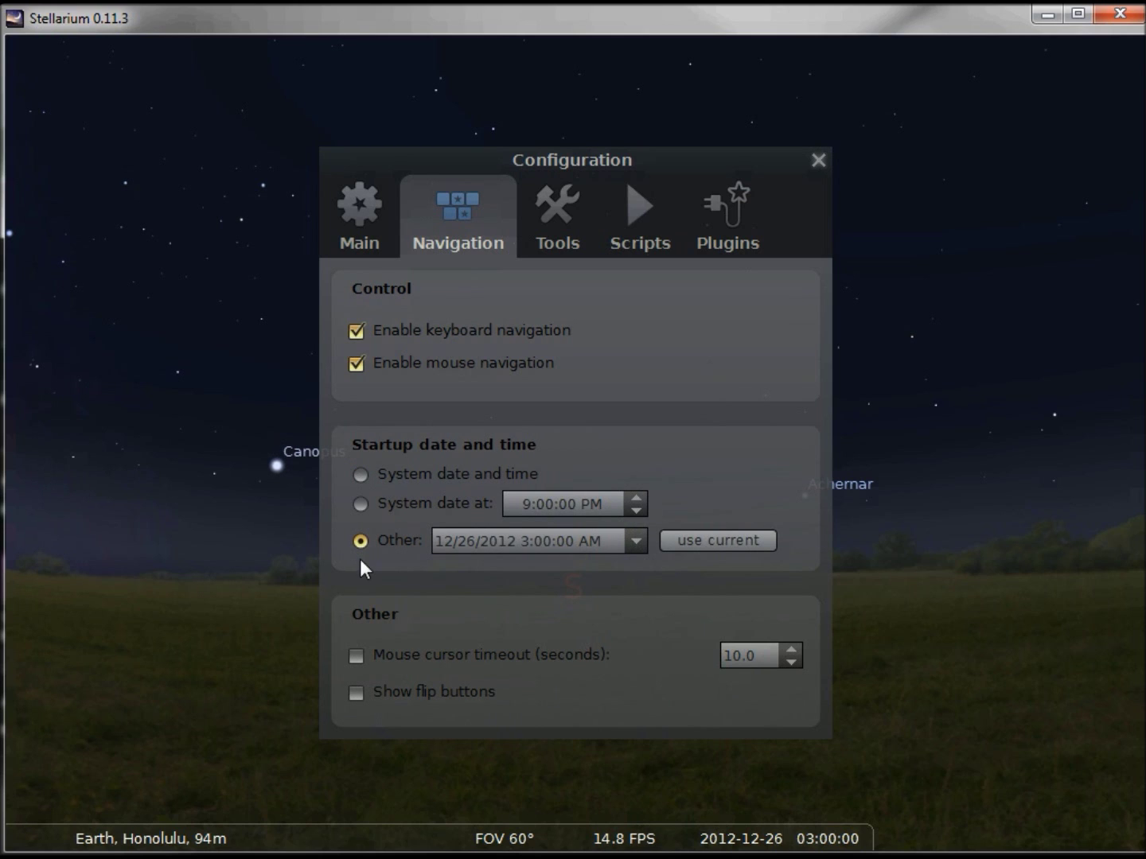
{"action": "left_click", "coordinate": [362, 213]}
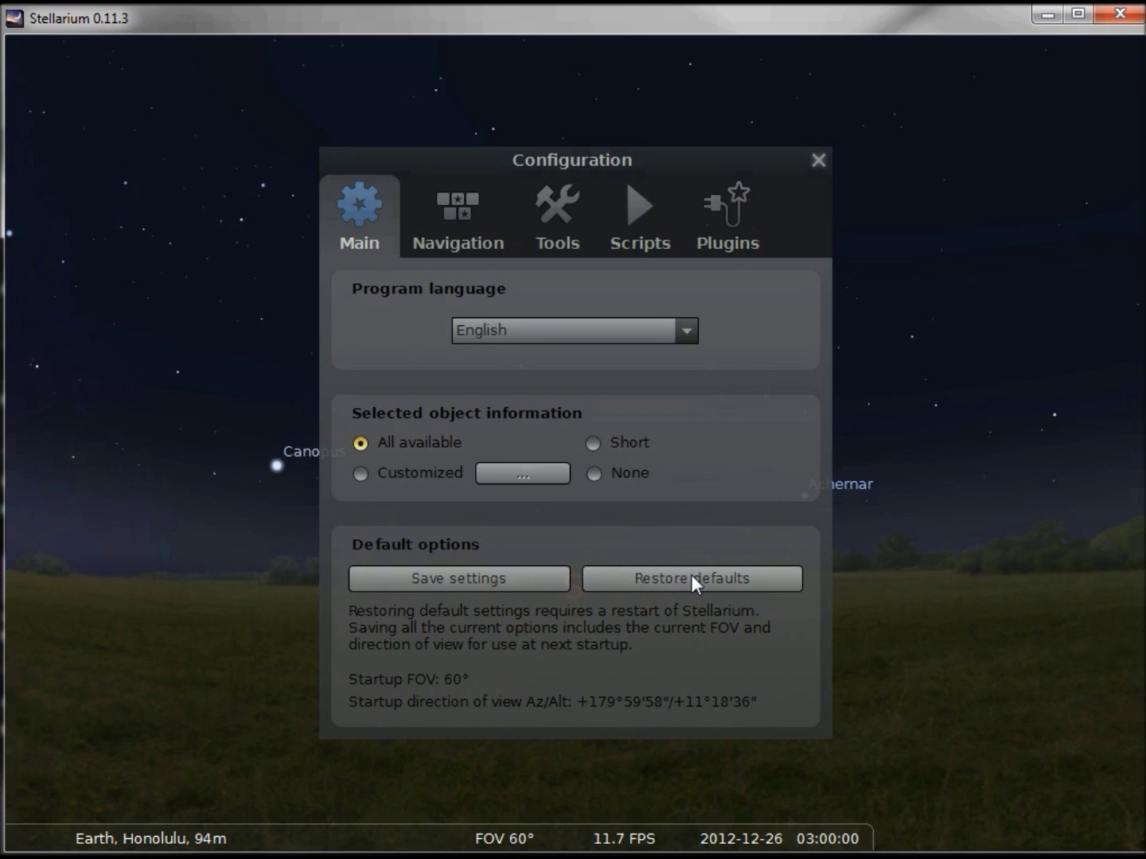
{"action": "left_click", "coordinate": [564, 209]}
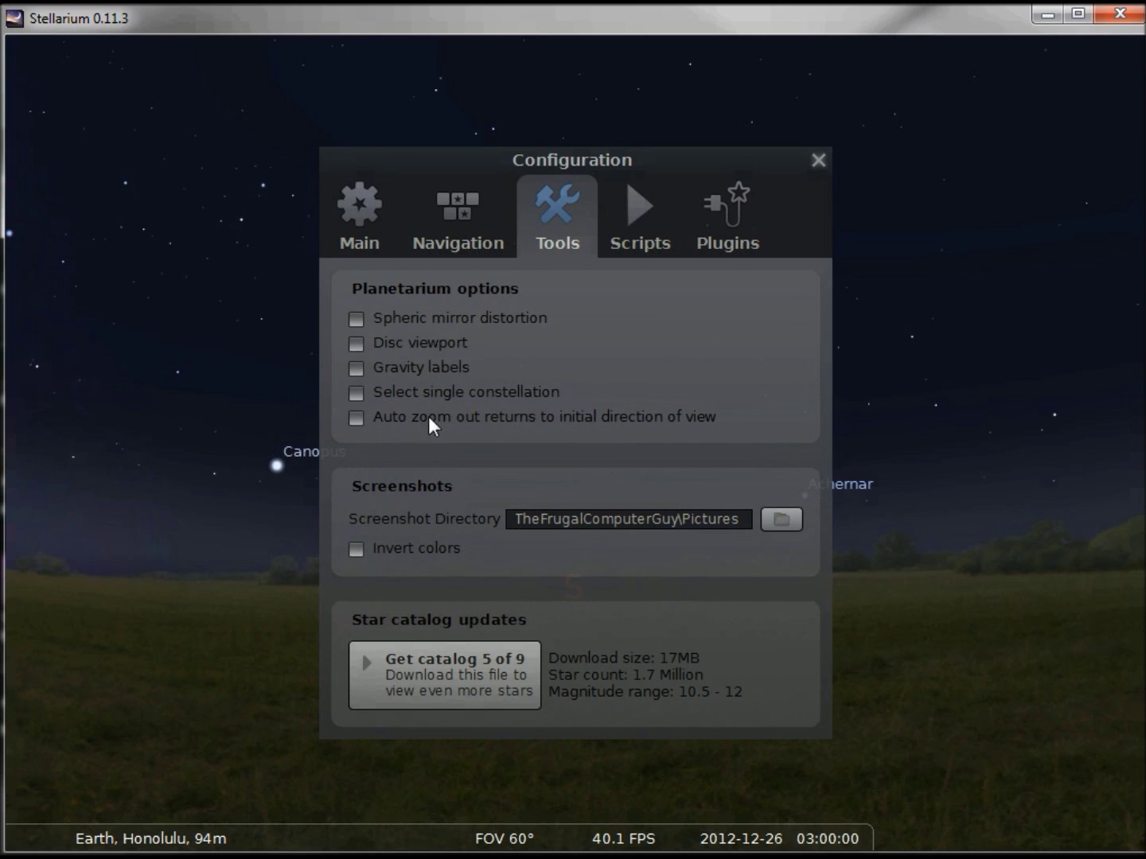
Tick 'Auto zoom out returns to initial direction of view' and close Configuration
{"action": "mouse_move", "coordinate": [359, 424]}
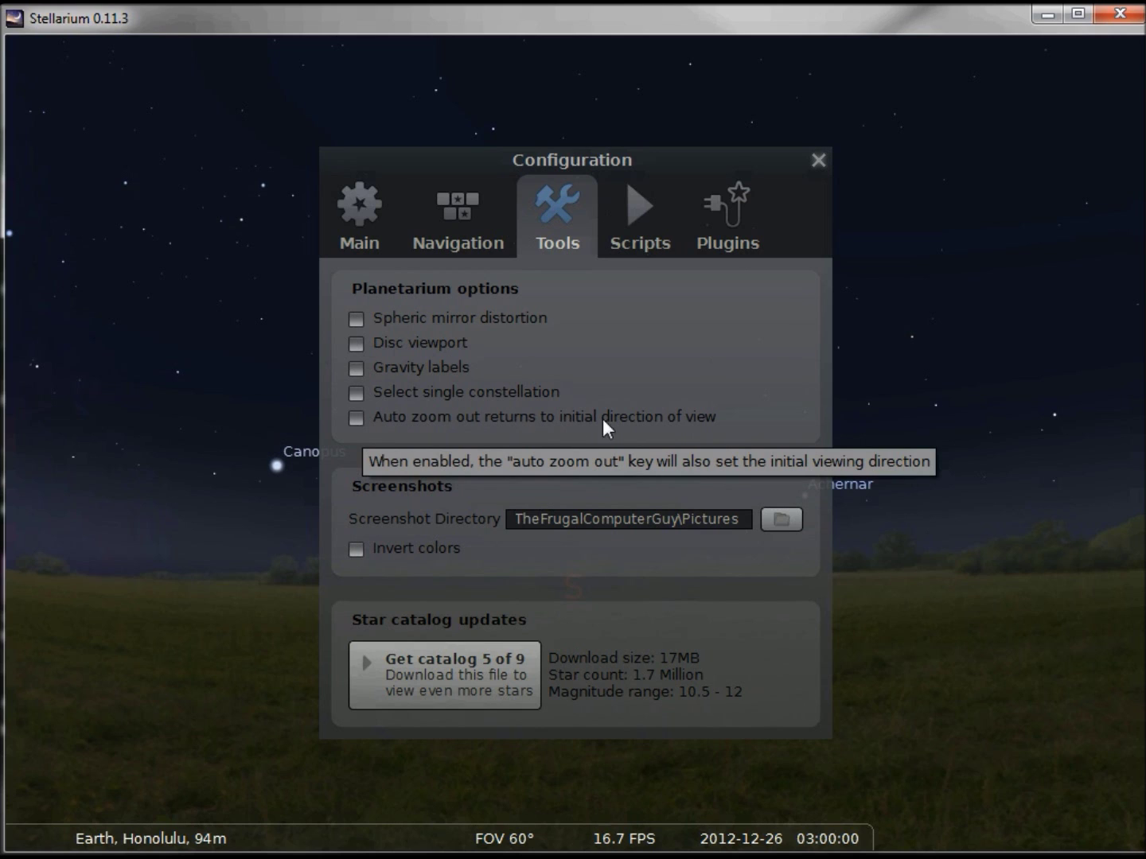
{"action": "left_click", "coordinate": [353, 421]}
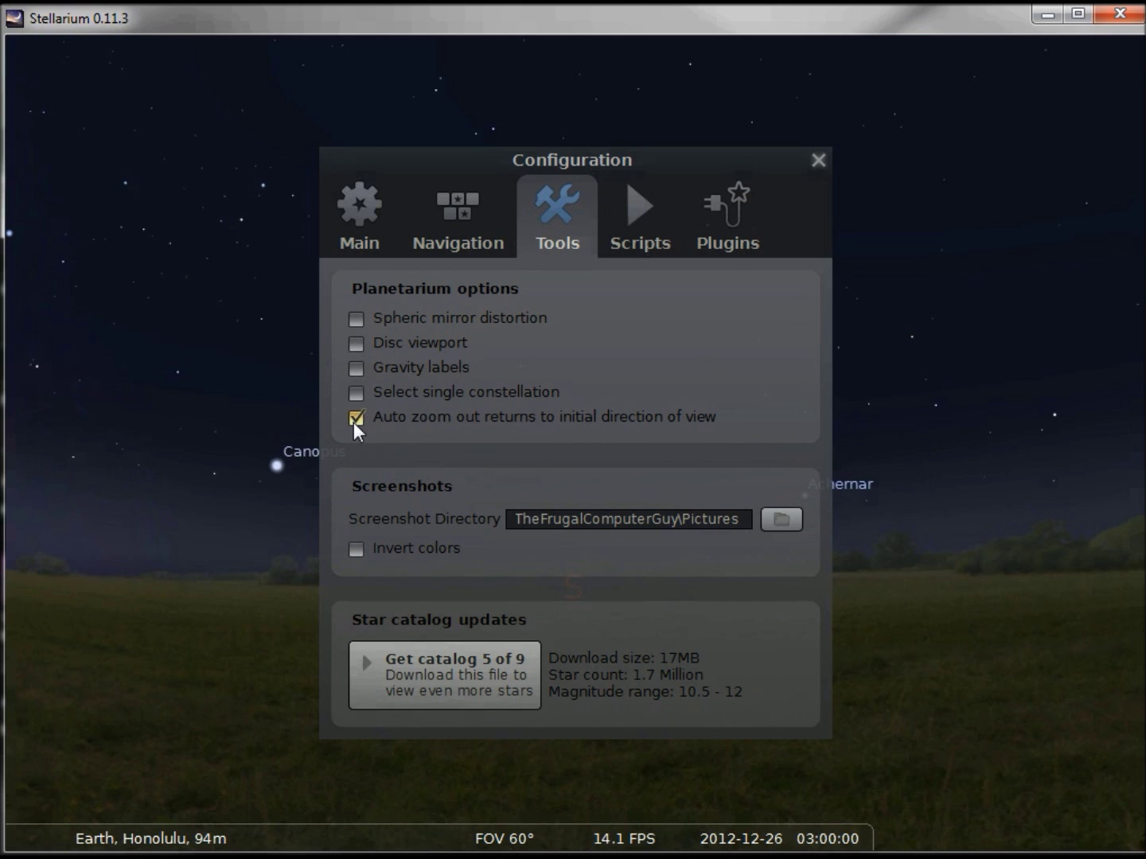
{"action": "left_click", "coordinate": [817, 160]}
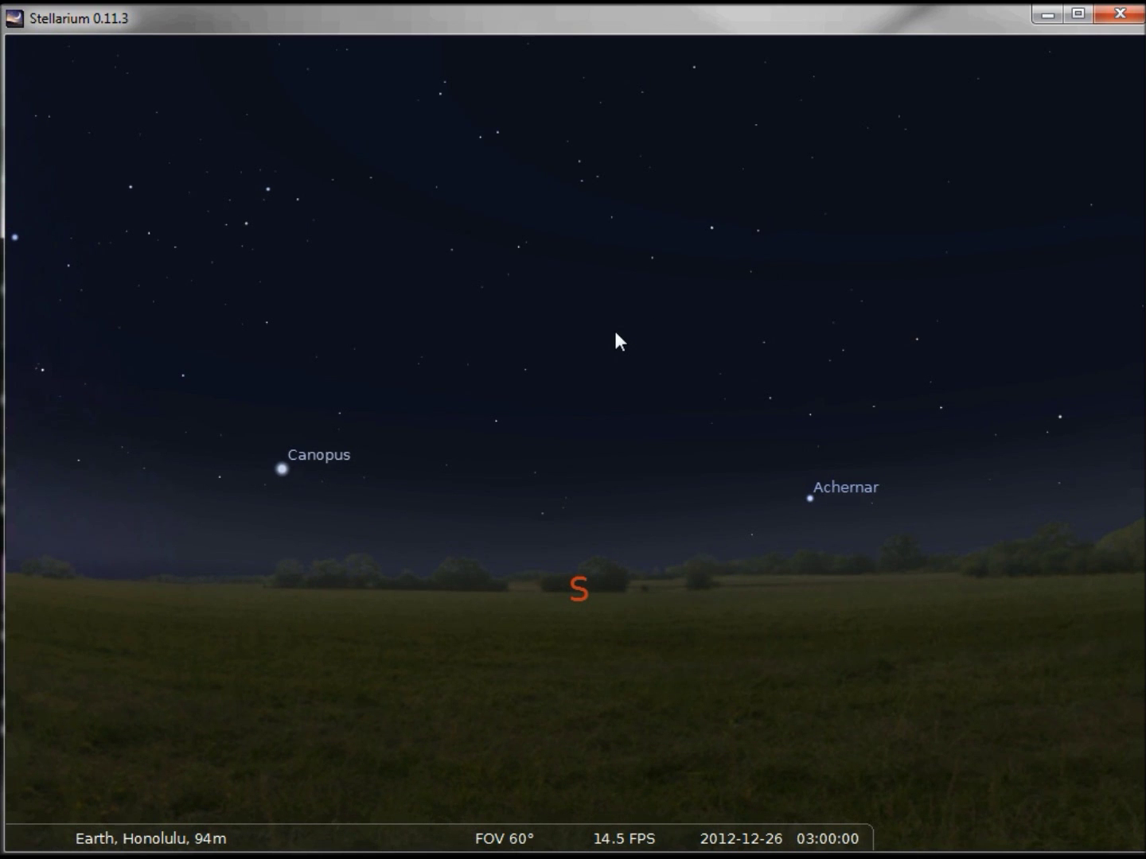
Pan and zoom the sky with arrow and Page keys until it faces south
{"action": "key", "text": "Right"}
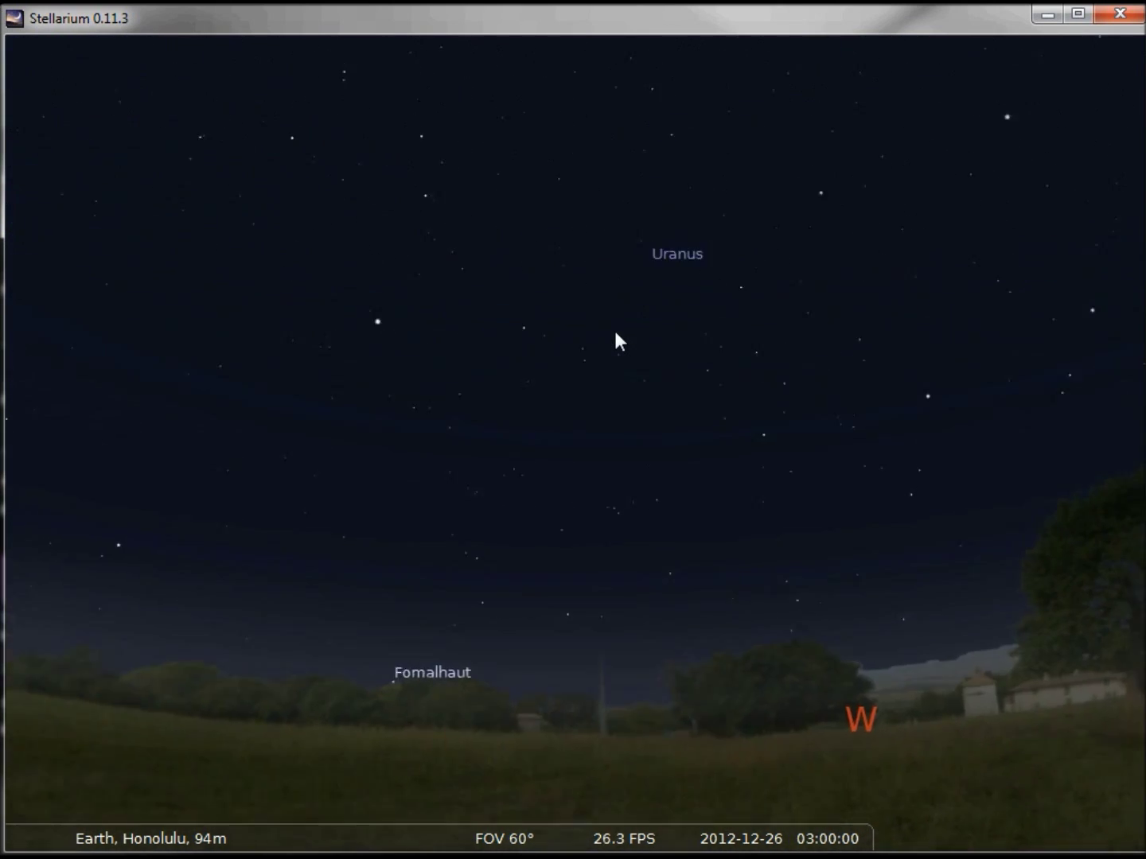
{"action": "key", "text": "Up"}
{"action": "key", "text": "Page_Up"}
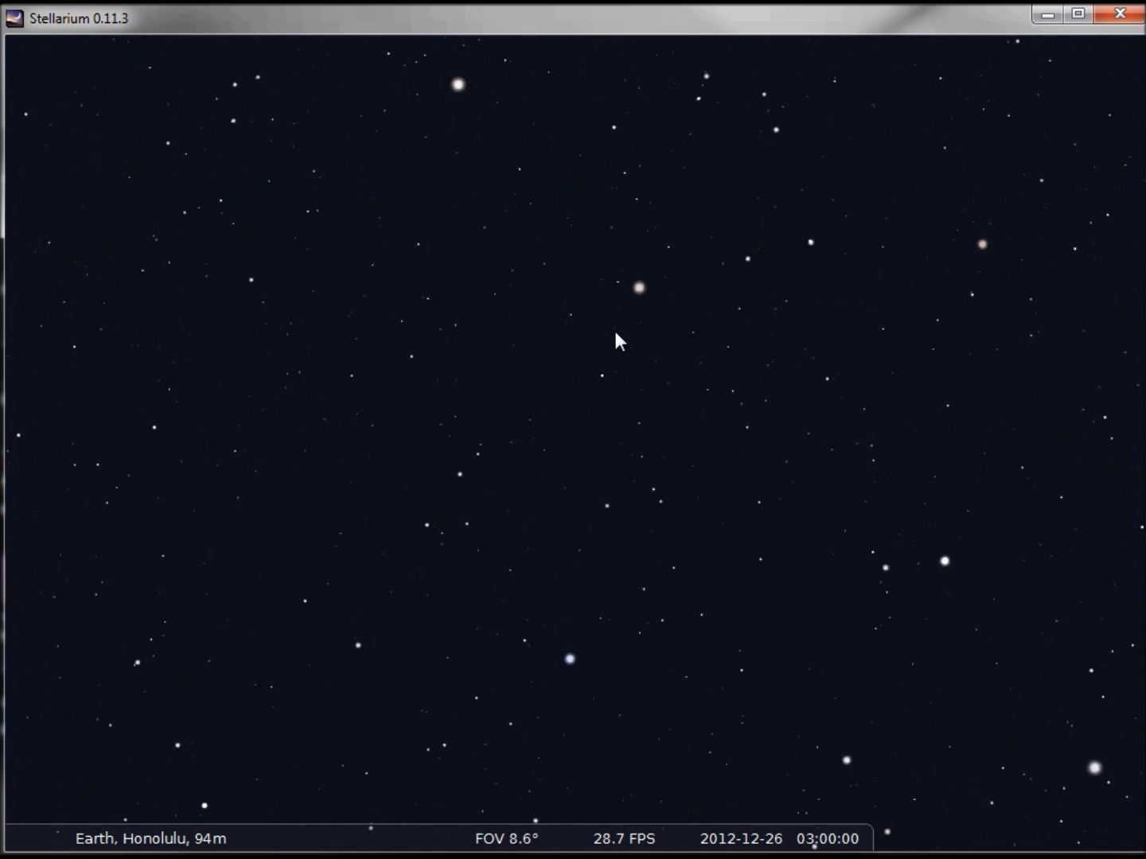
{"action": "key", "text": "Page_Down"}
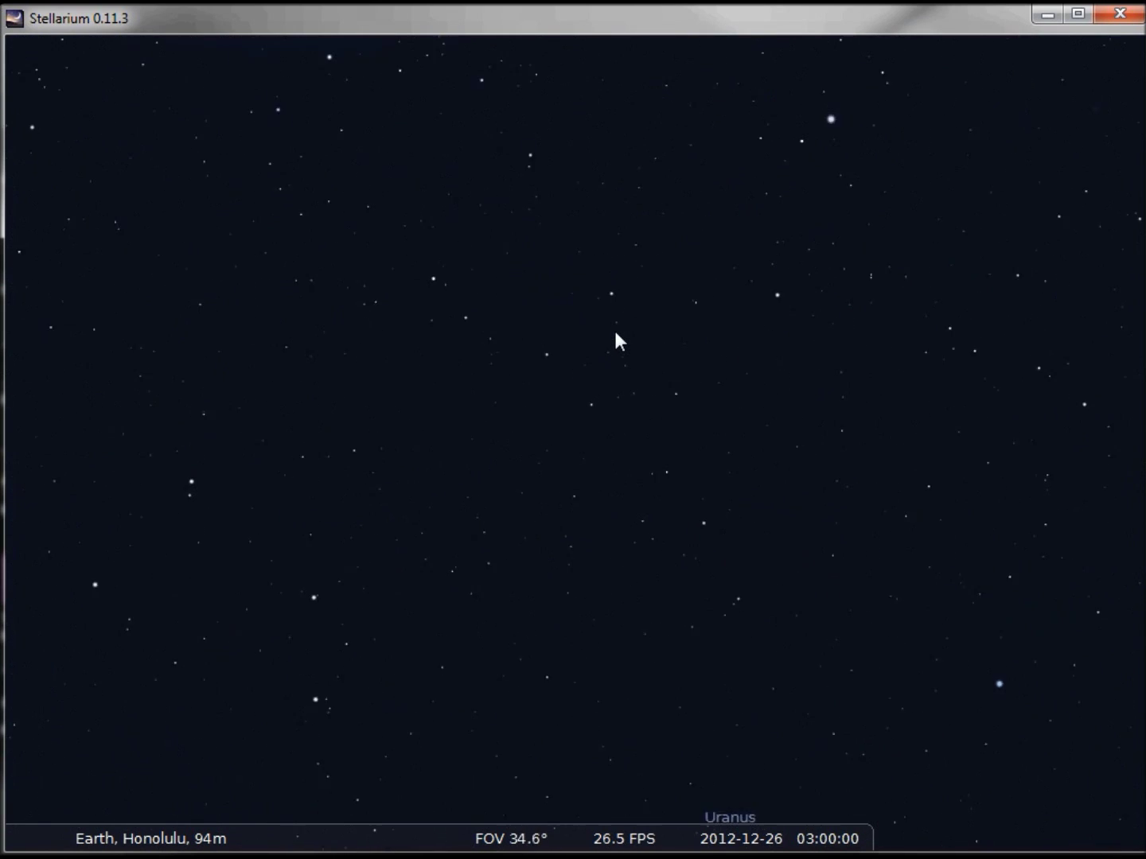
{"action": "key", "text": "Page_Down"}
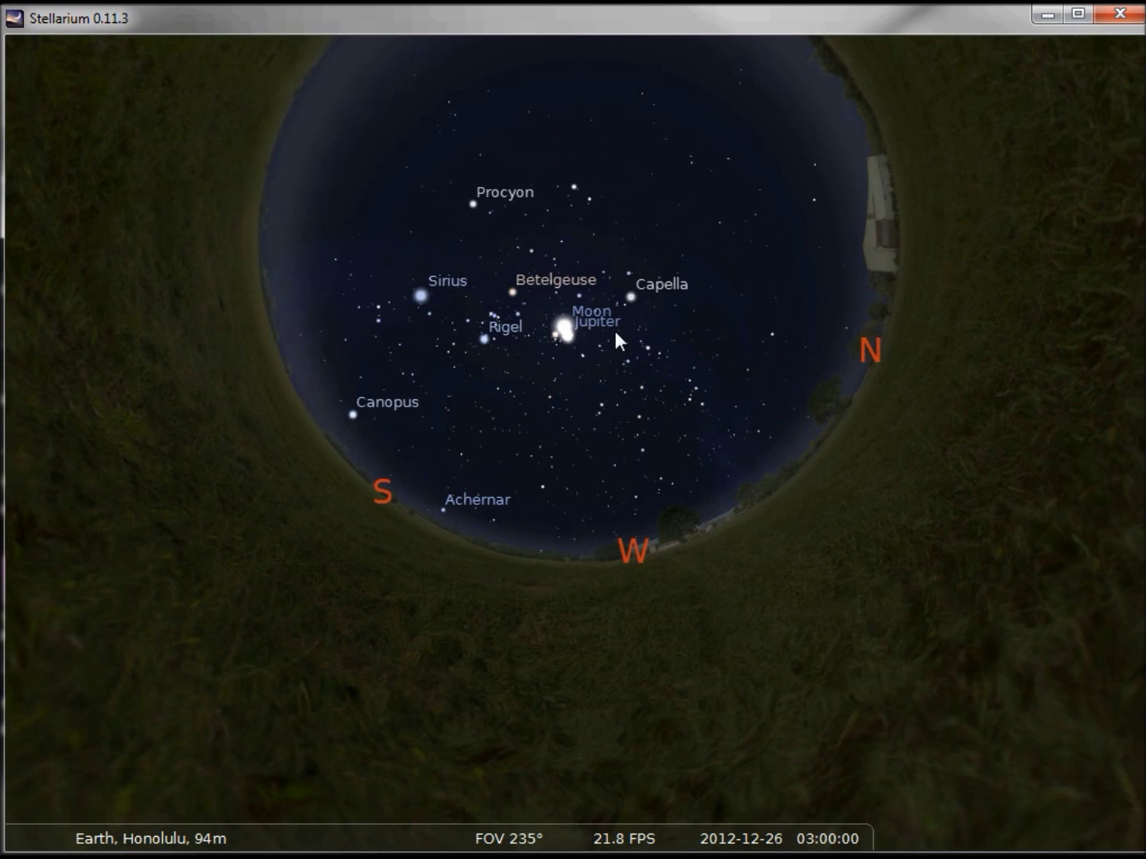
{"action": "key", "text": "Right"}
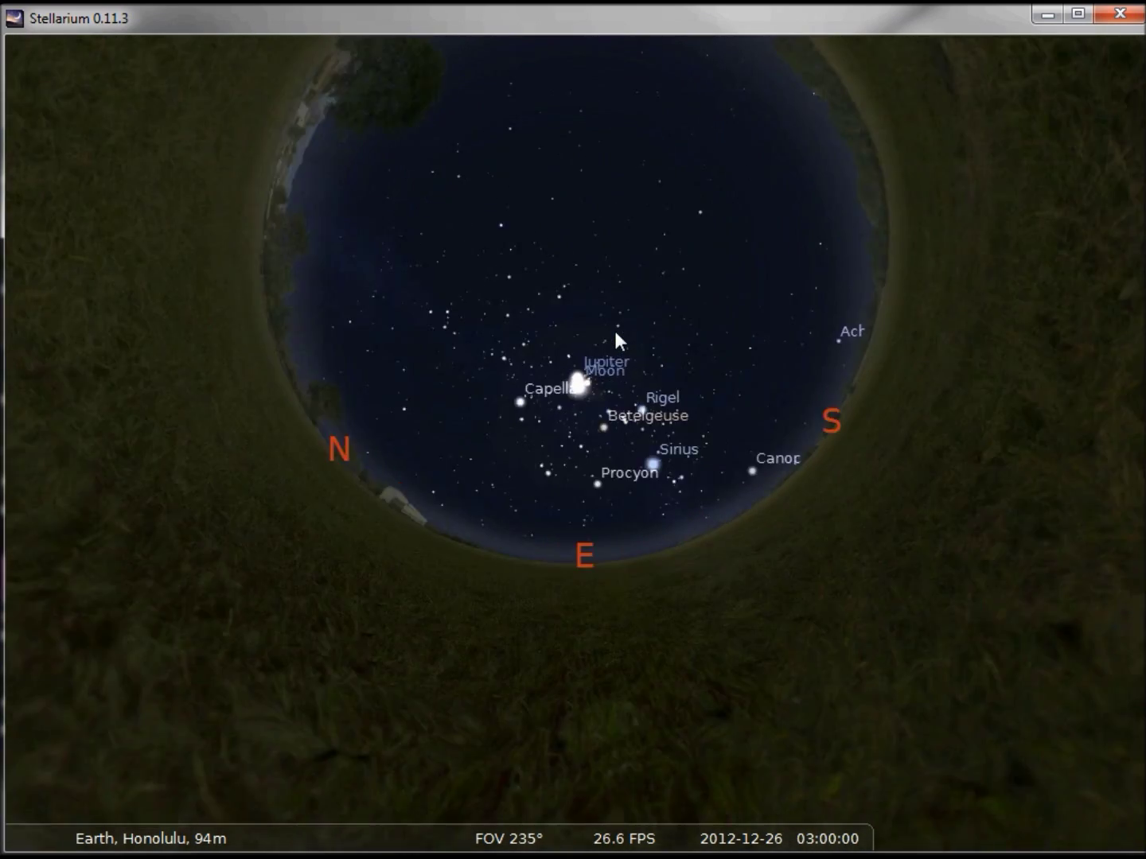
{"action": "key", "text": "Right"}
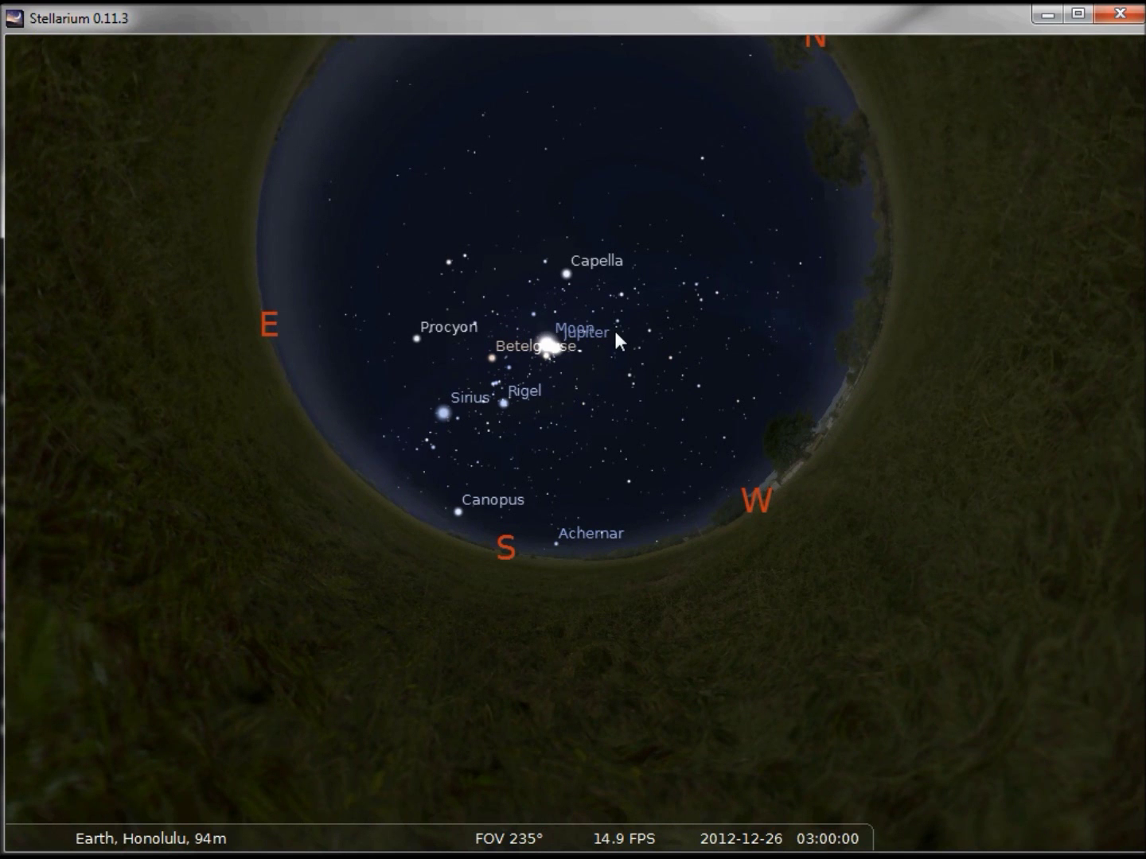
{"action": "scroll", "coordinate": [616, 334], "scroll_direction": "up", "scroll_amount": 3}
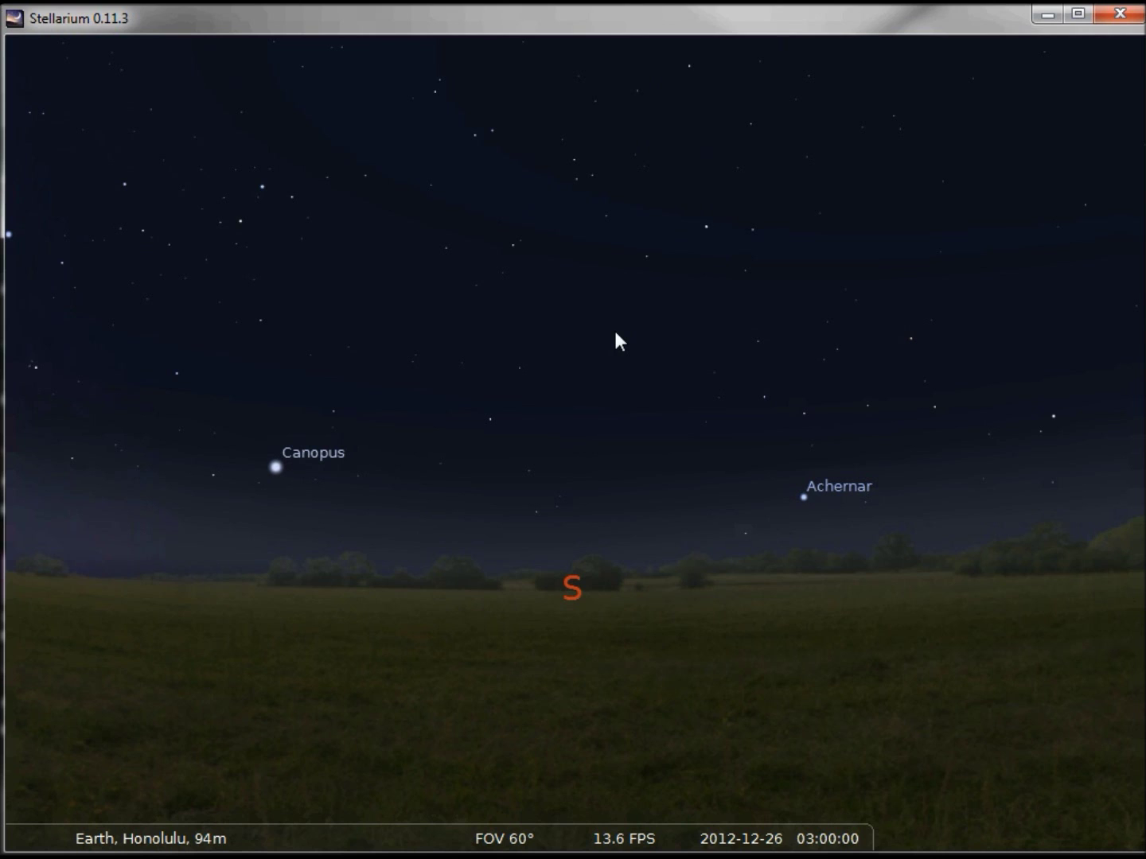
Enable 'Select single constellation' in Tools and close the Configuration window
{"action": "left_click", "coordinate": [46, 661]}
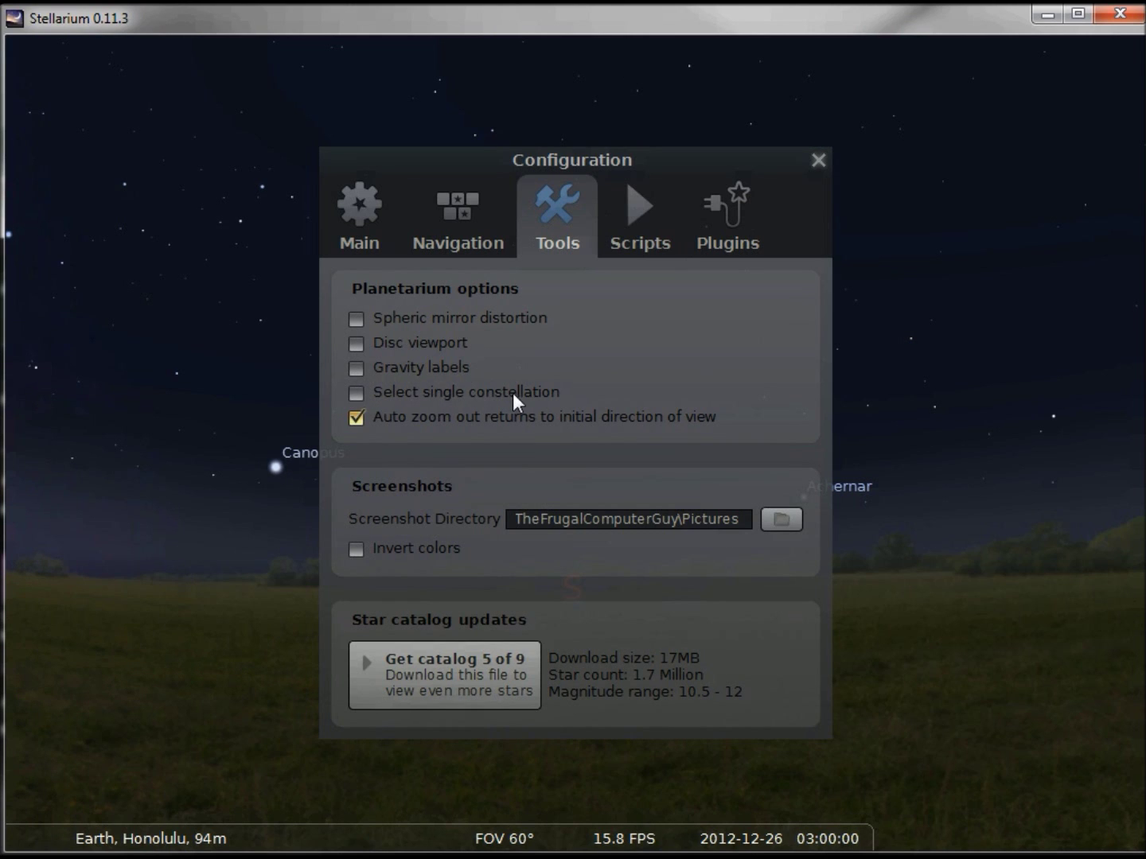
{"action": "left_click", "coordinate": [351, 394]}
{"action": "left_click", "coordinate": [817, 161]}
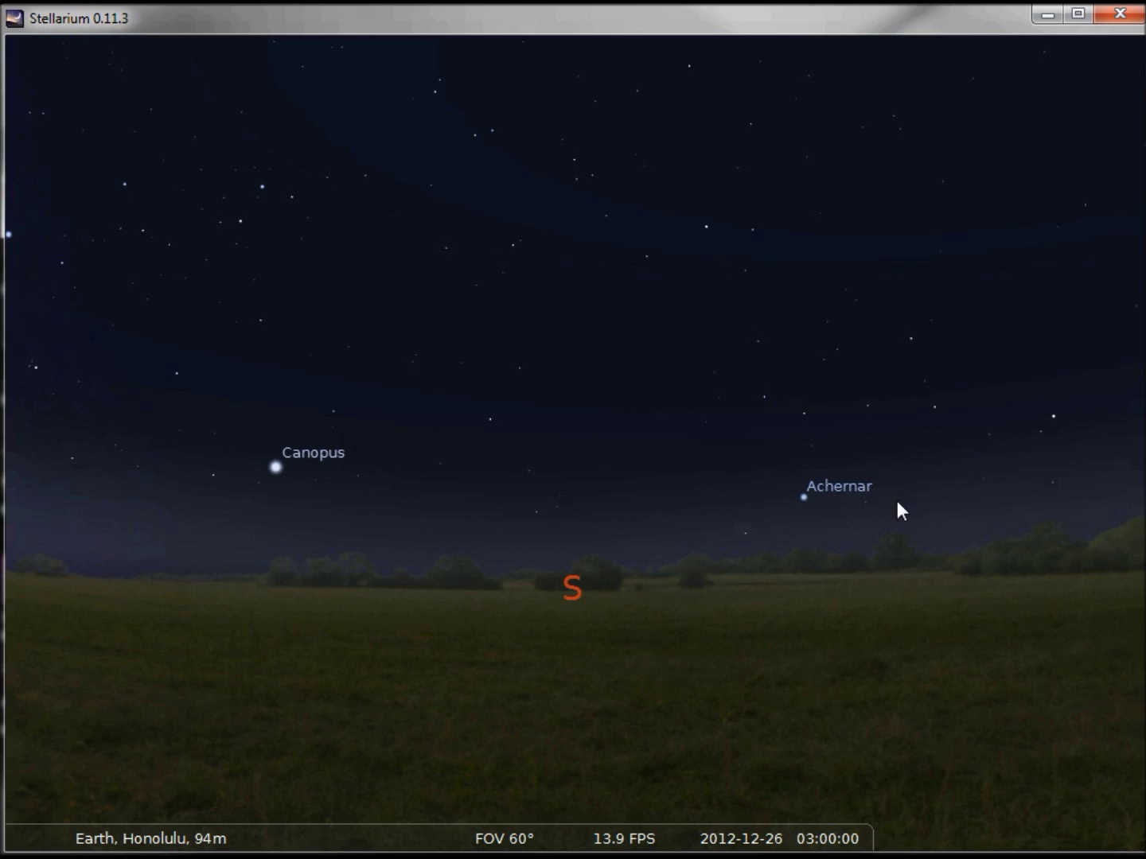
Select ζ Phe and turn on constellation lines and constellation names
{"action": "left_click", "coordinate": [867, 502]}
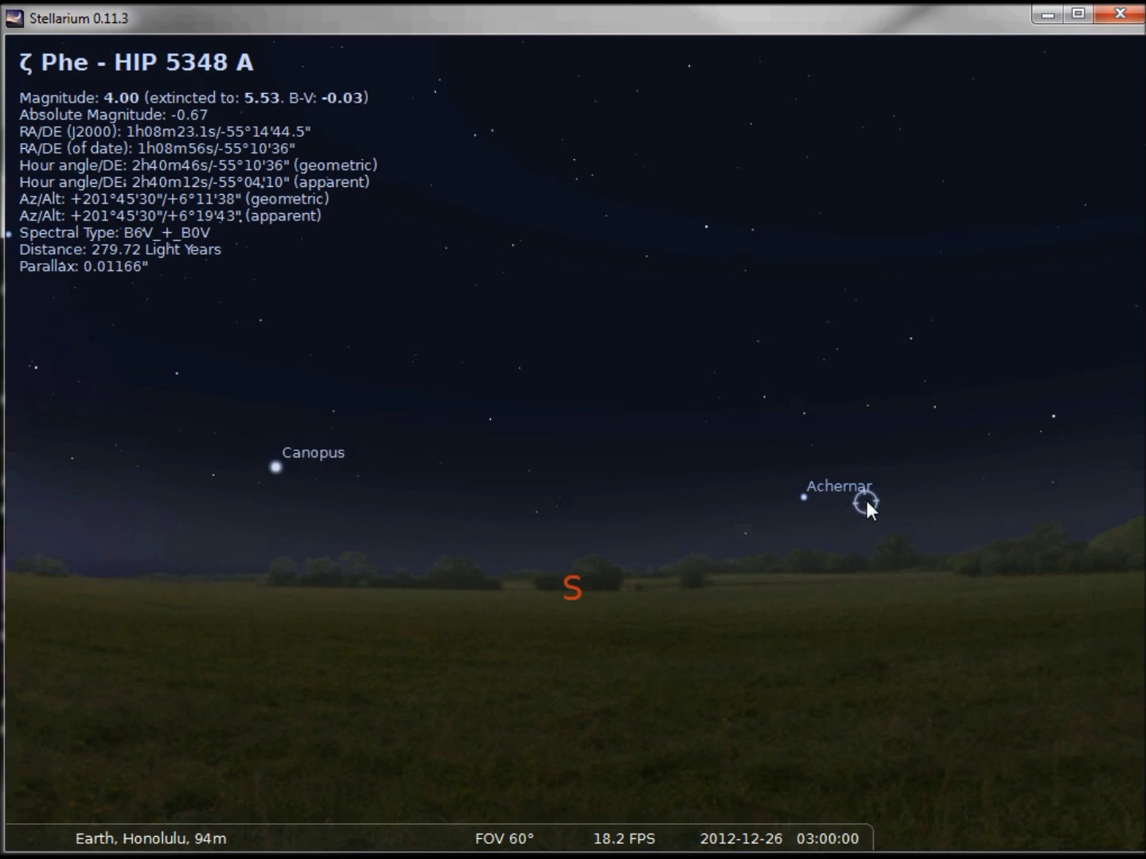
{"action": "mouse_move", "coordinate": [111, 843]}
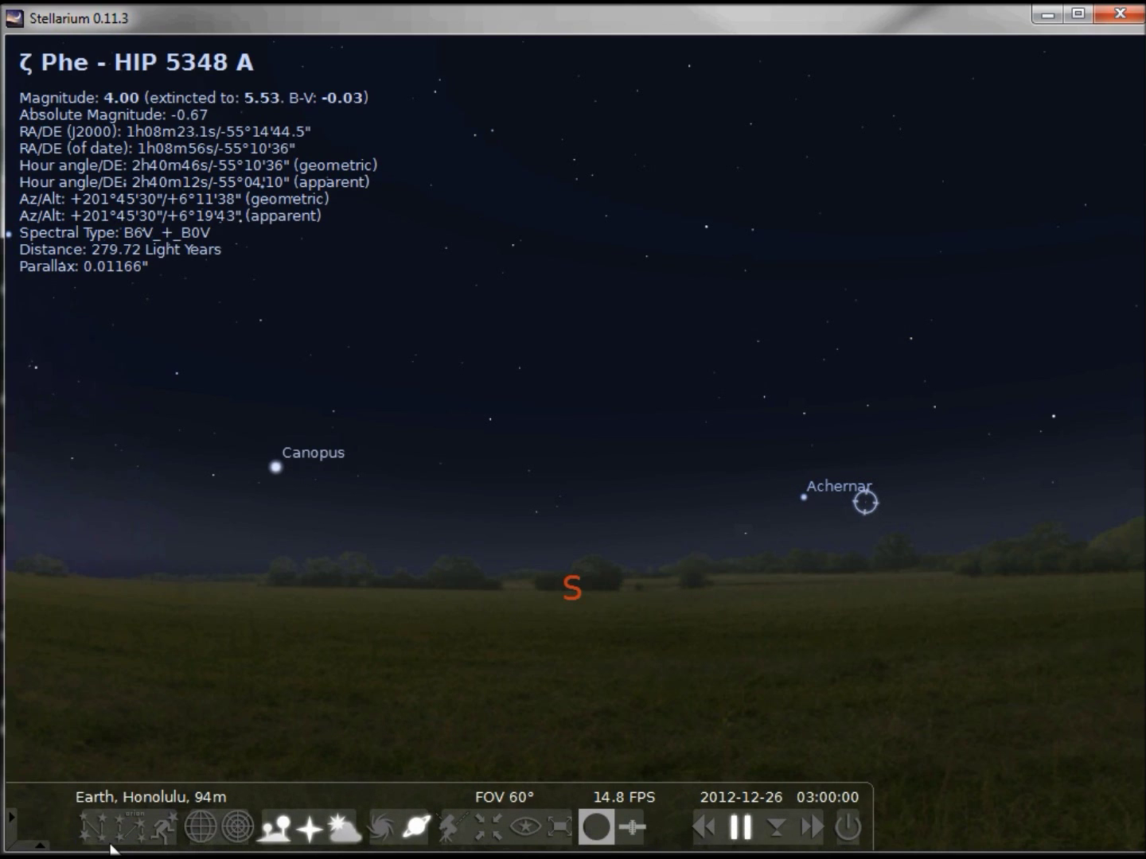
{"action": "left_click", "coordinate": [94, 828]}
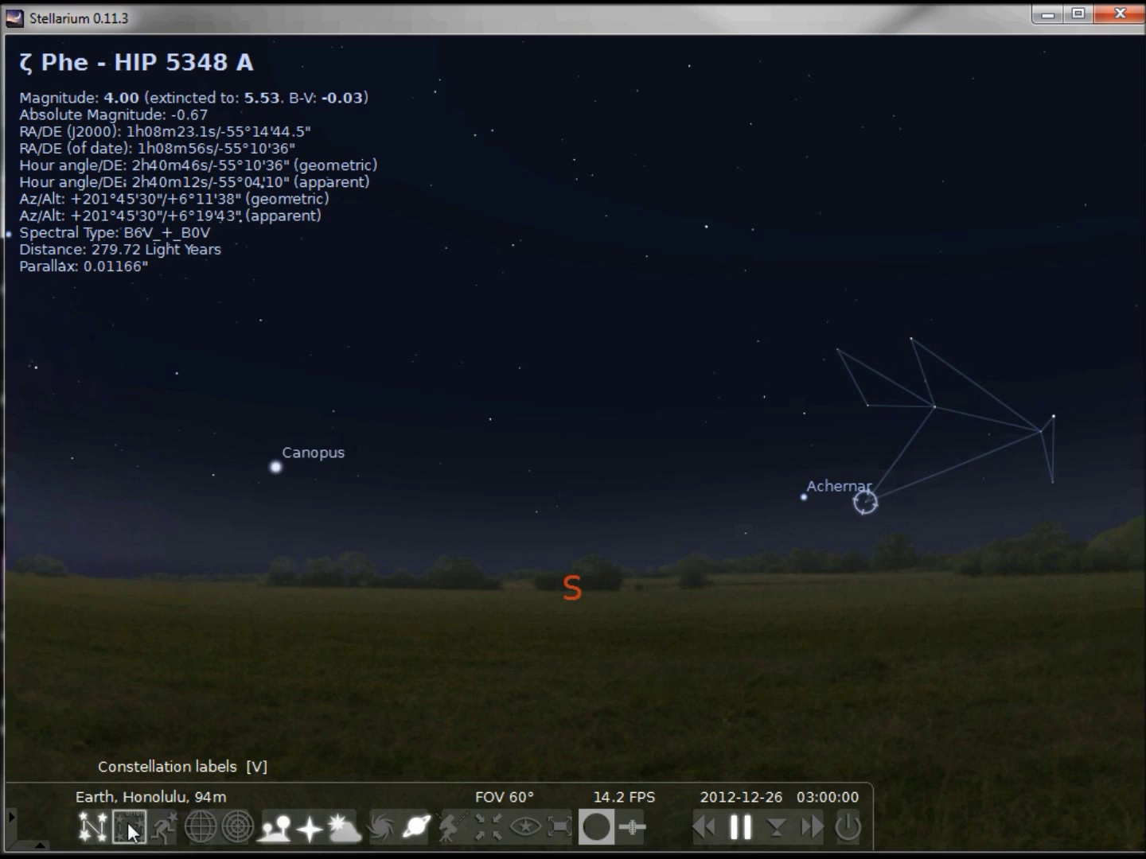
{"action": "left_click", "coordinate": [130, 827]}
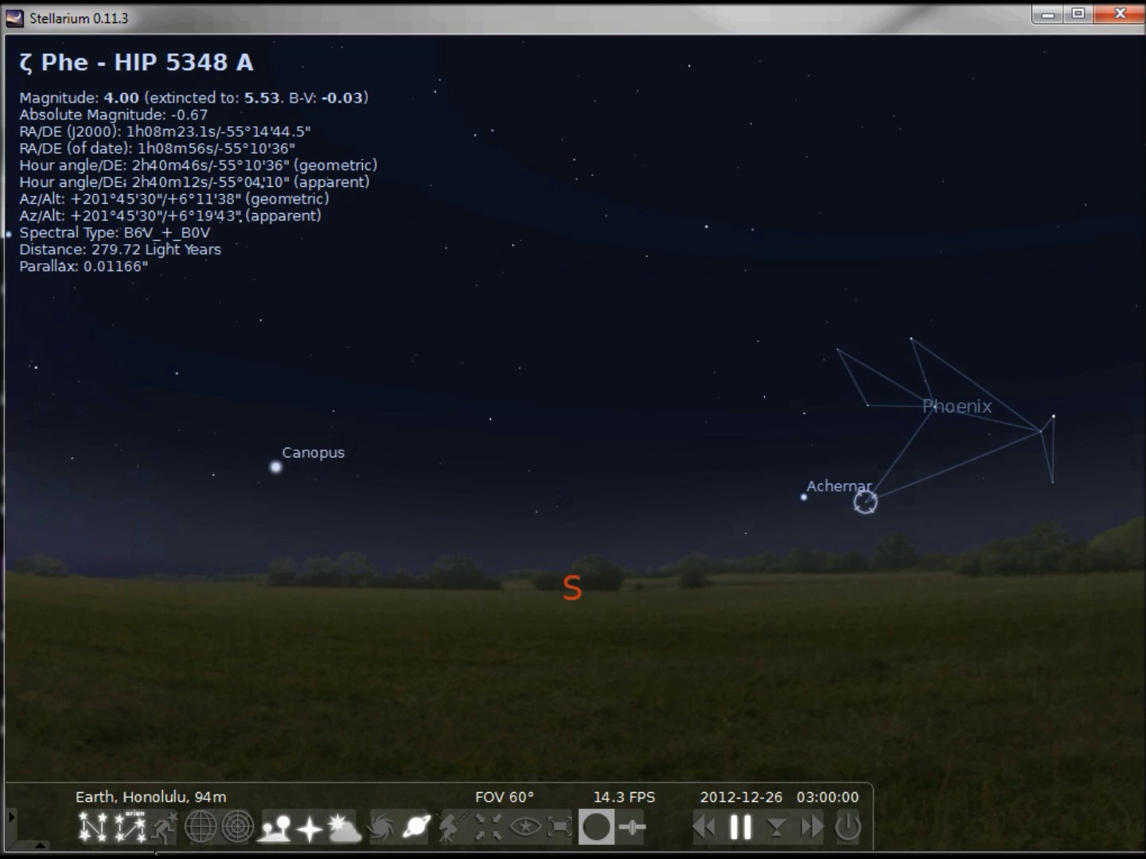
Select α Dor and λ Pic, then hide constellation names and lines
{"action": "left_click", "coordinate": [489, 421]}
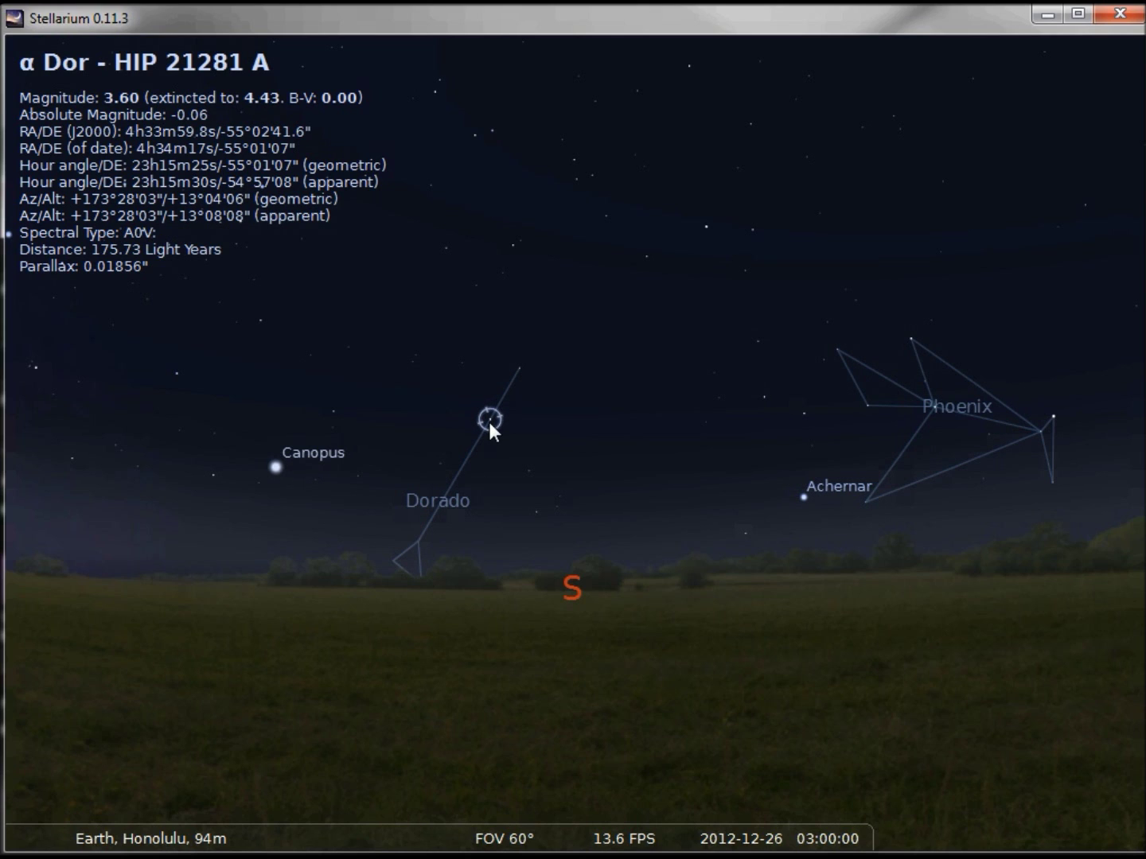
{"action": "left_click", "coordinate": [463, 364]}
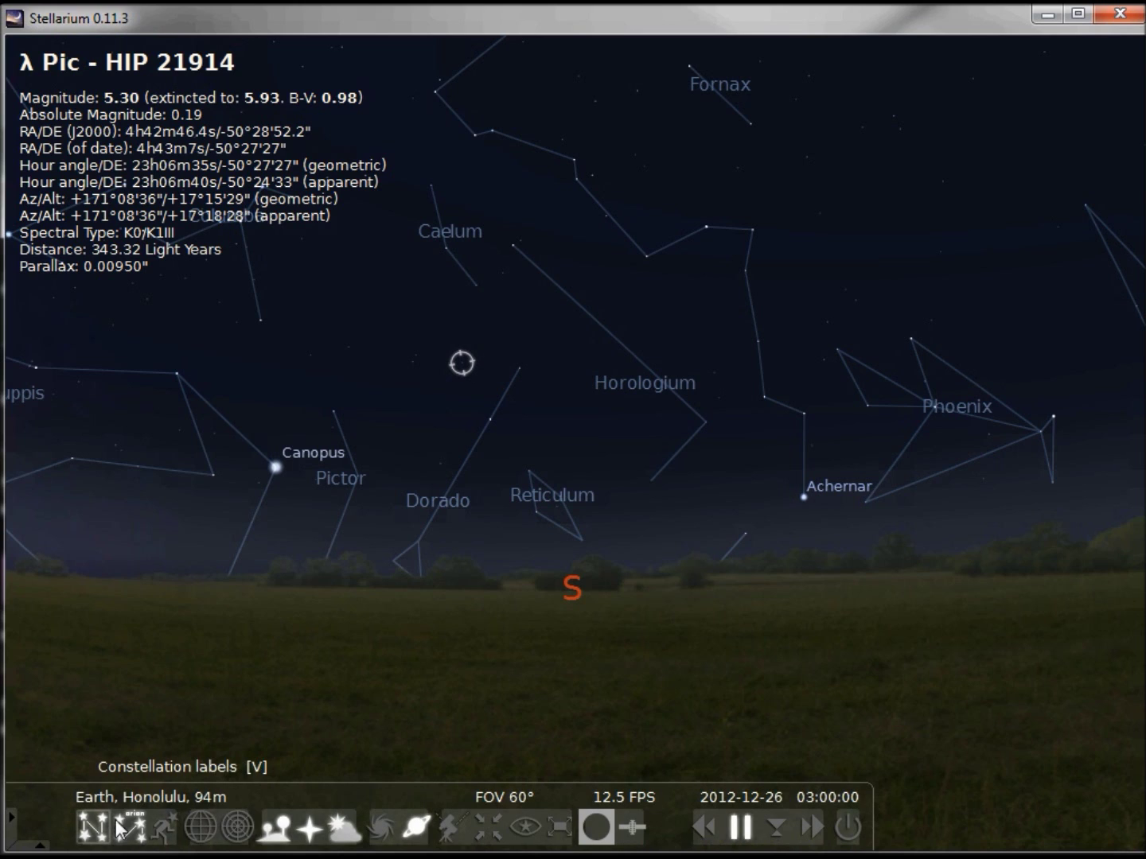
{"action": "left_click", "coordinate": [130, 828]}
{"action": "left_click", "coordinate": [93, 826]}
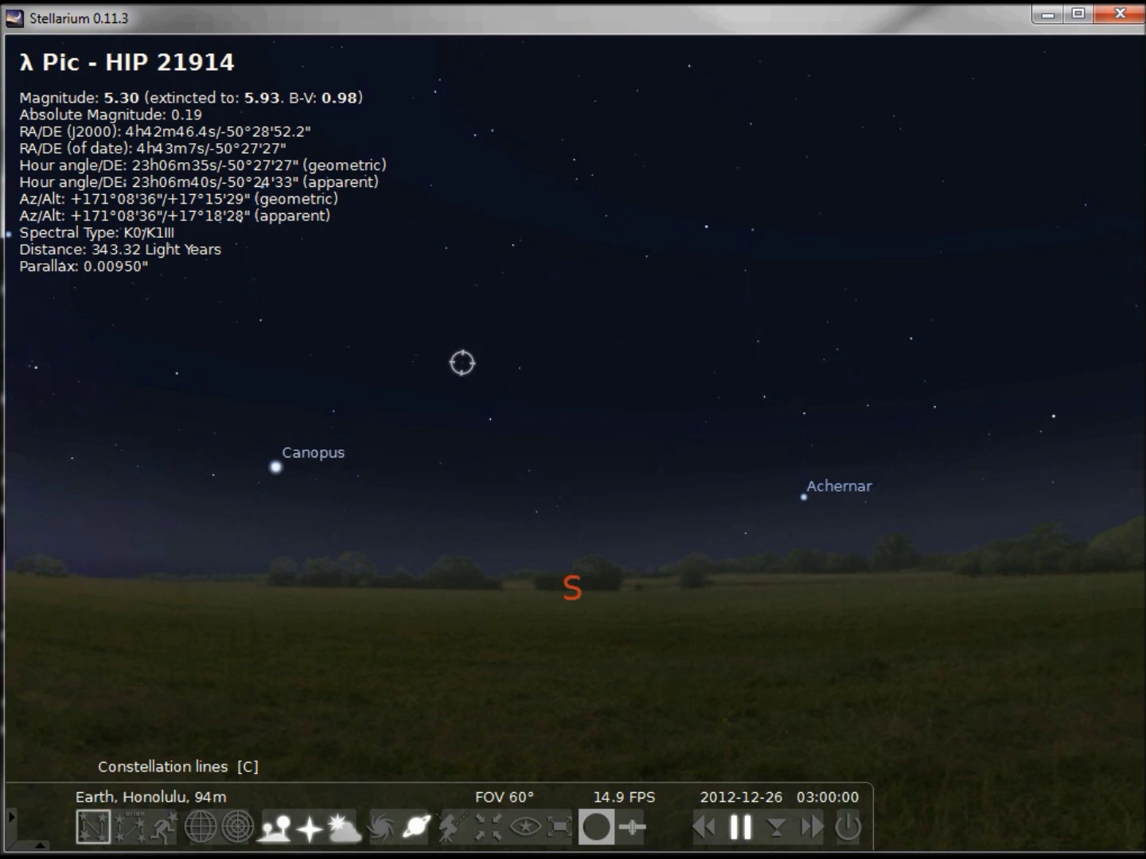
Reselect α Dor and turn constellation lines and names back on to show Dorado
{"action": "left_click", "coordinate": [490, 420]}
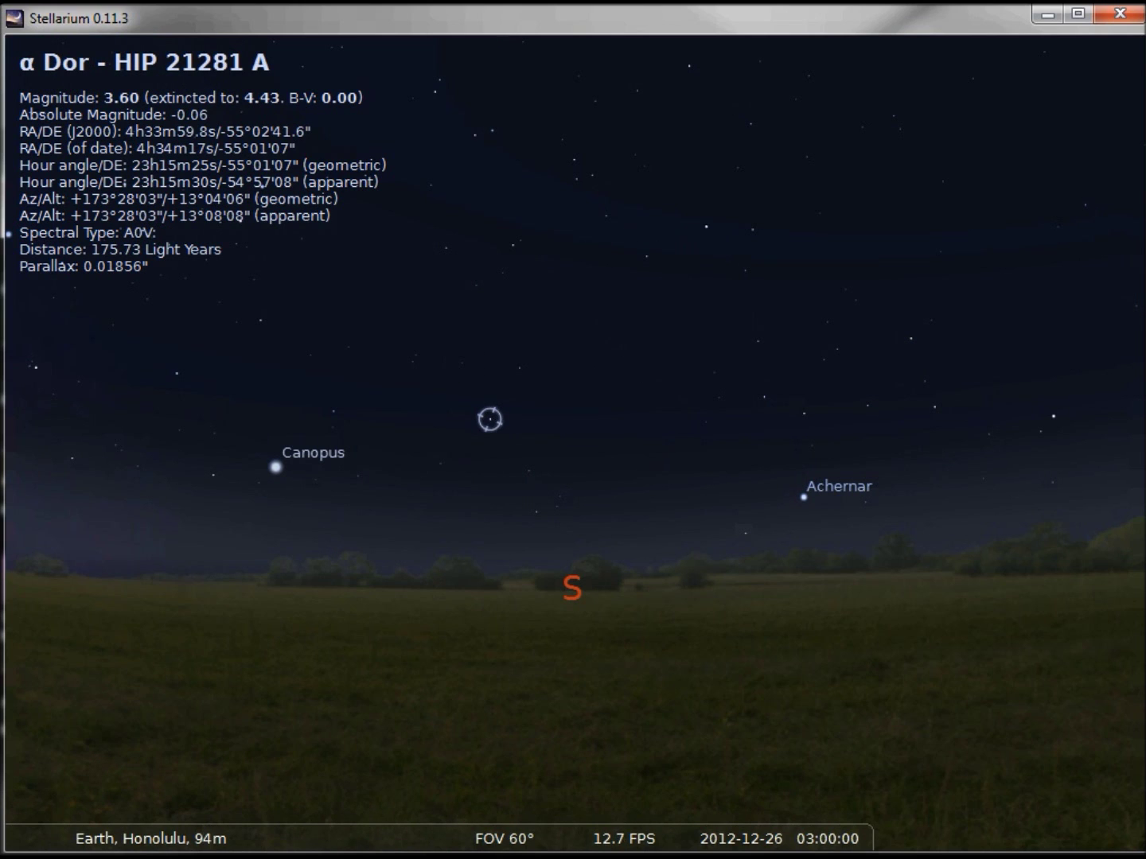
{"action": "left_click", "coordinate": [93, 826]}
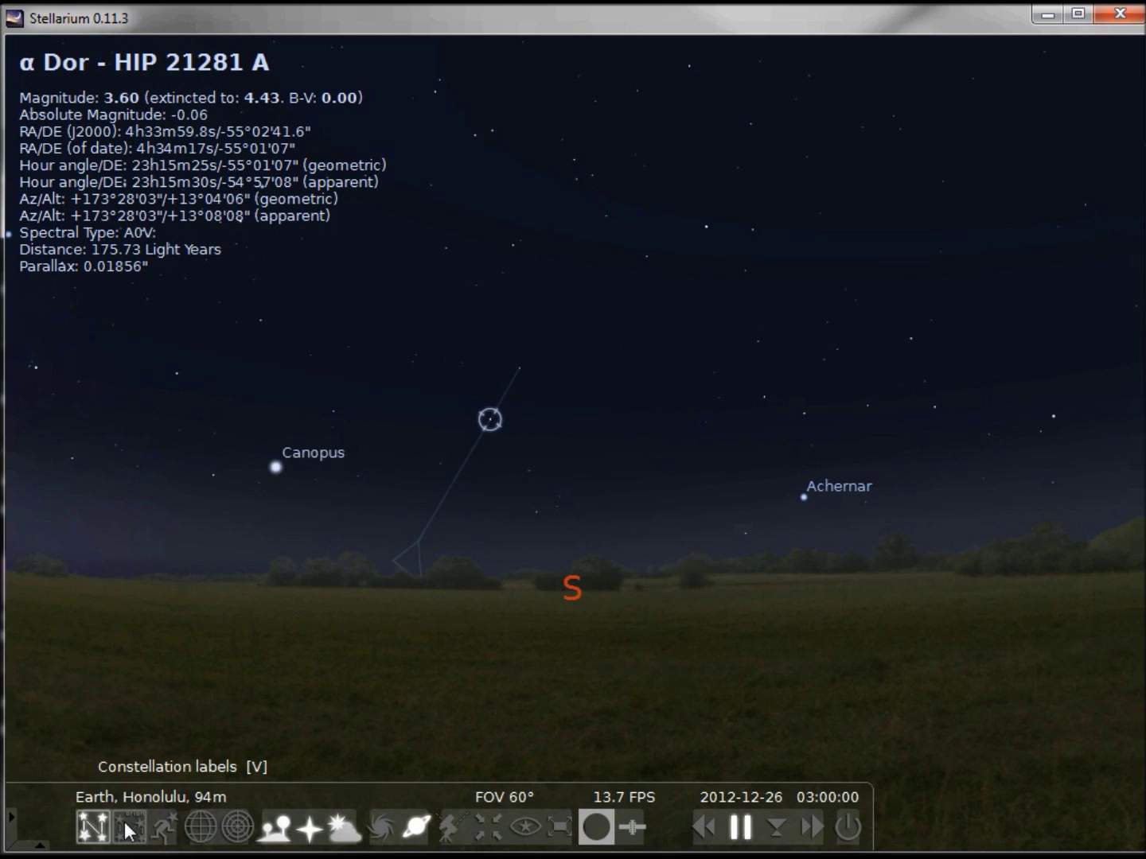
{"action": "left_click", "coordinate": [127, 828]}
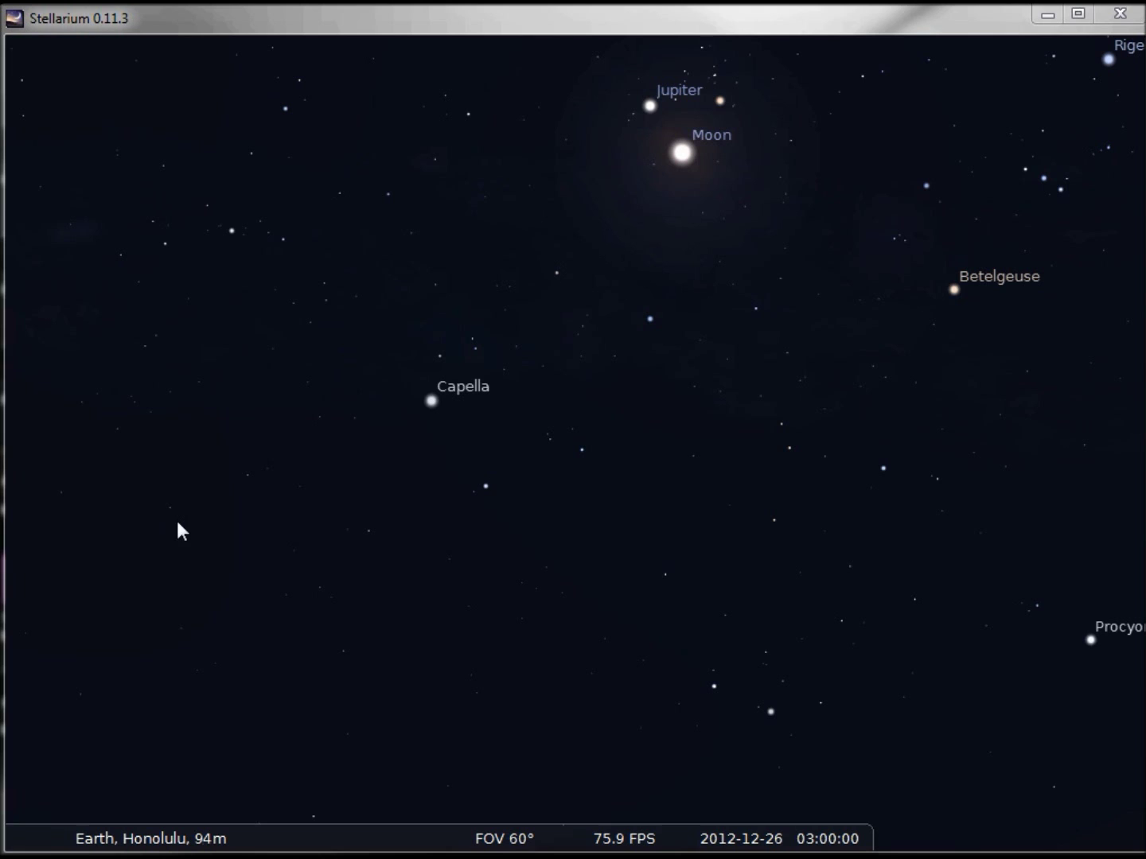
{"action": "mouse_move", "coordinate": [50, 526]}
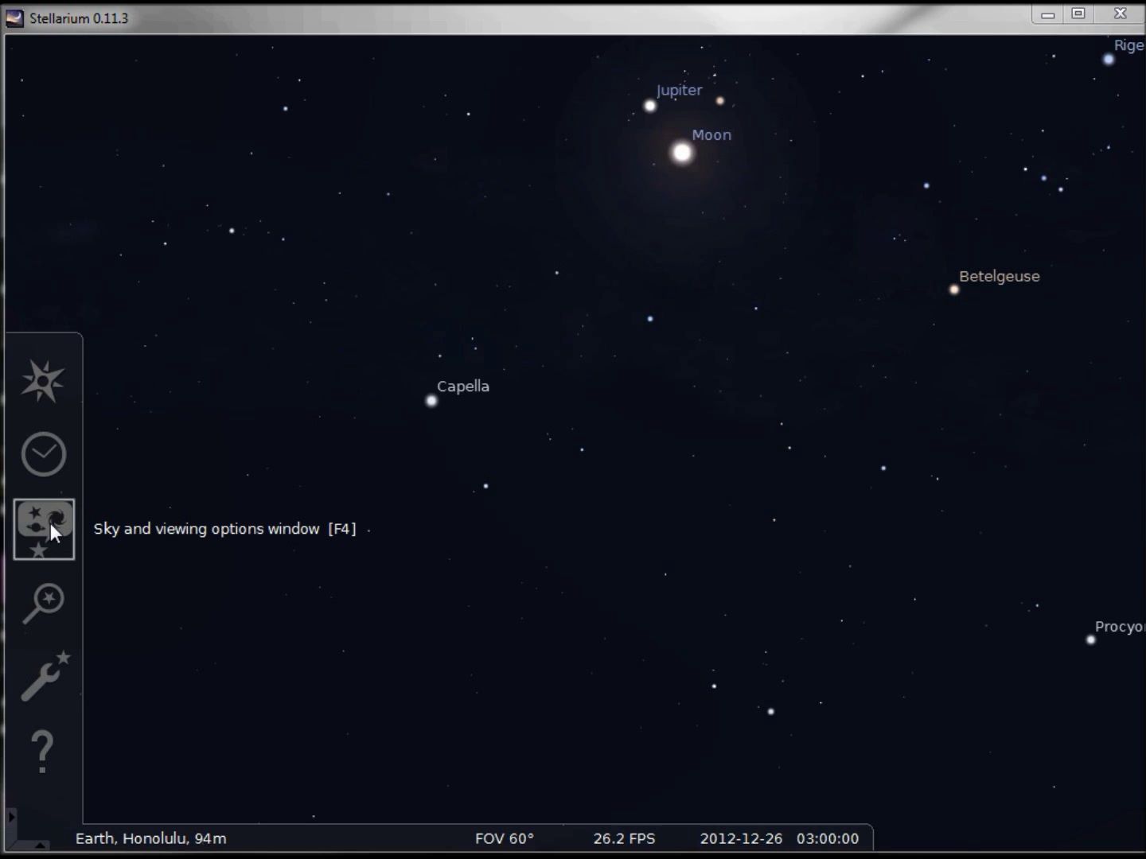
In the View window, hide the planets and then show them again
{"action": "left_click", "coordinate": [50, 523]}
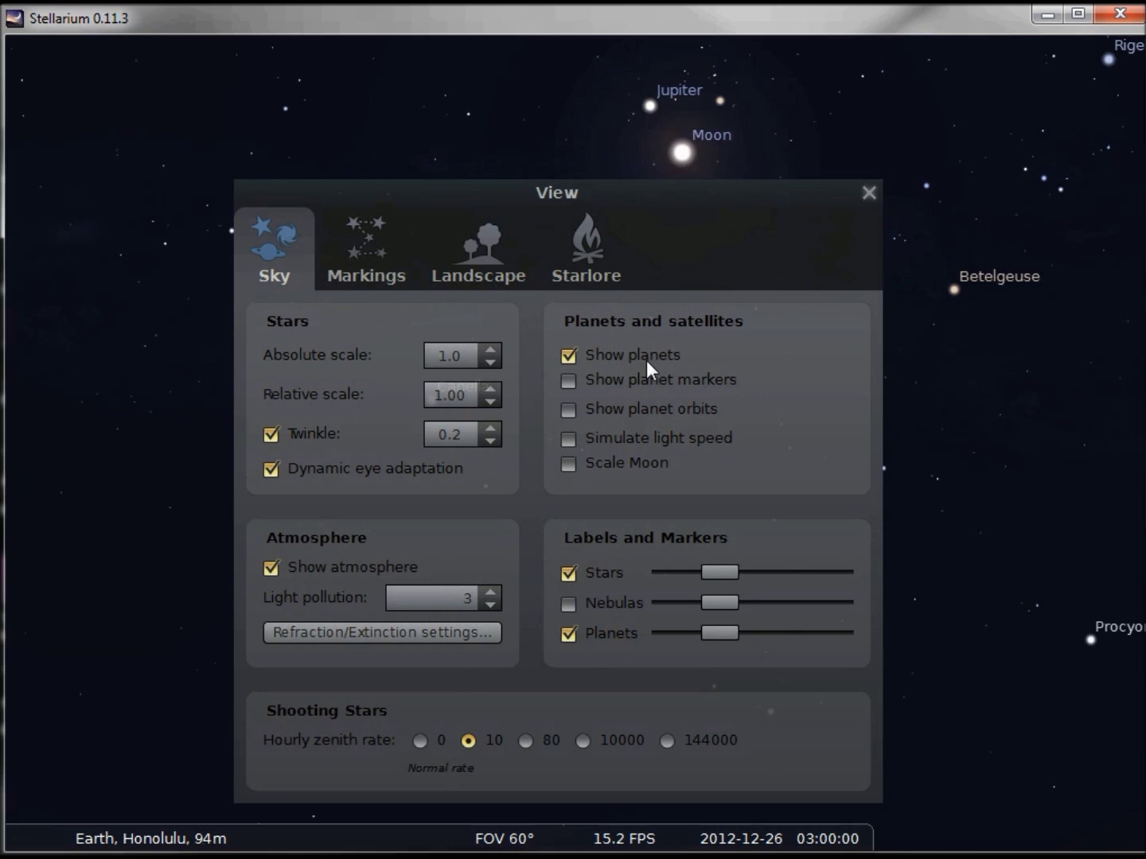
{"action": "left_click", "coordinate": [568, 356]}
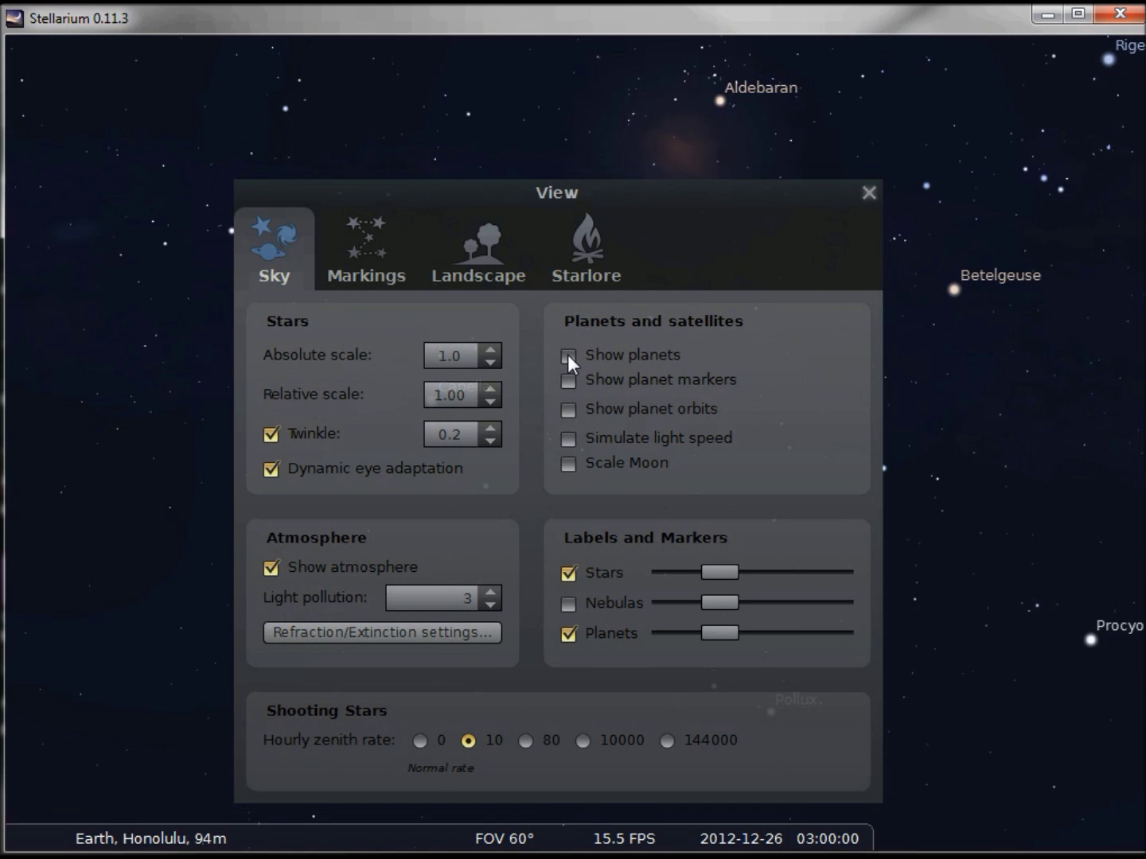
{"action": "left_click", "coordinate": [569, 355]}
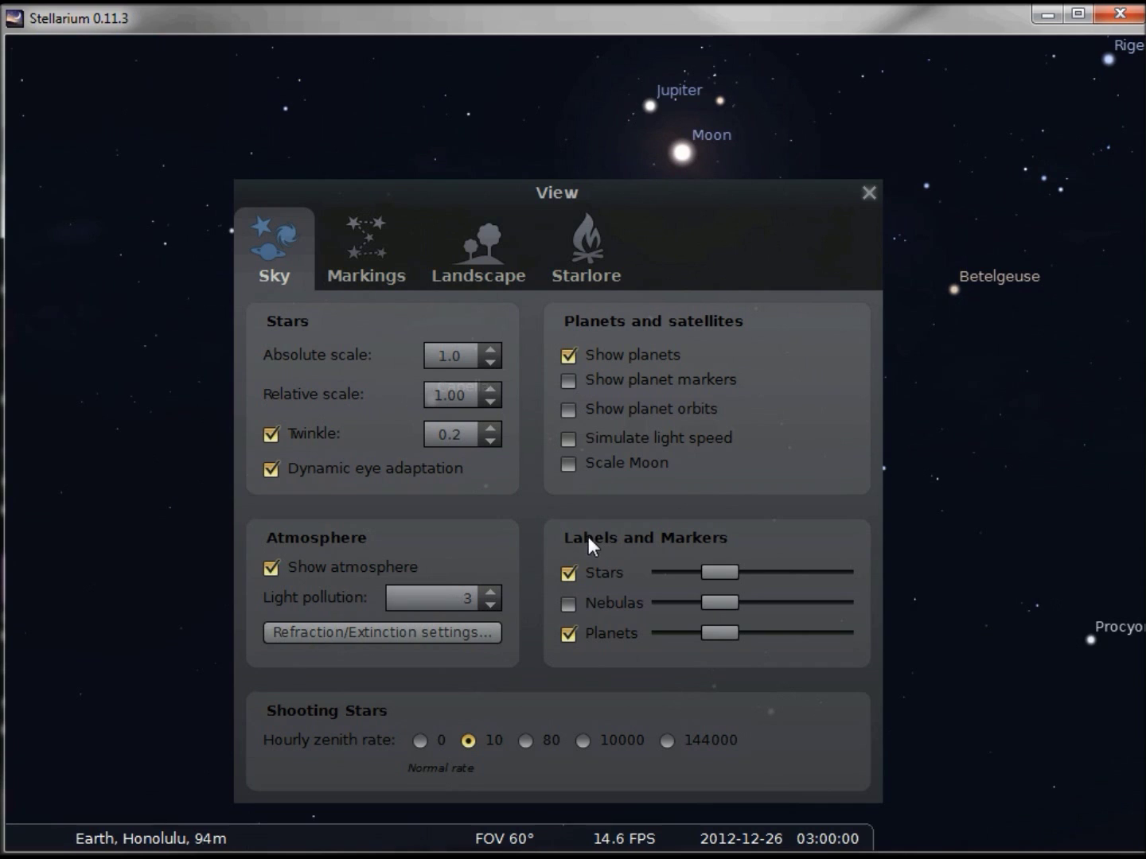
Turn planet labels and star labels off and back on
{"action": "left_click", "coordinate": [567, 634]}
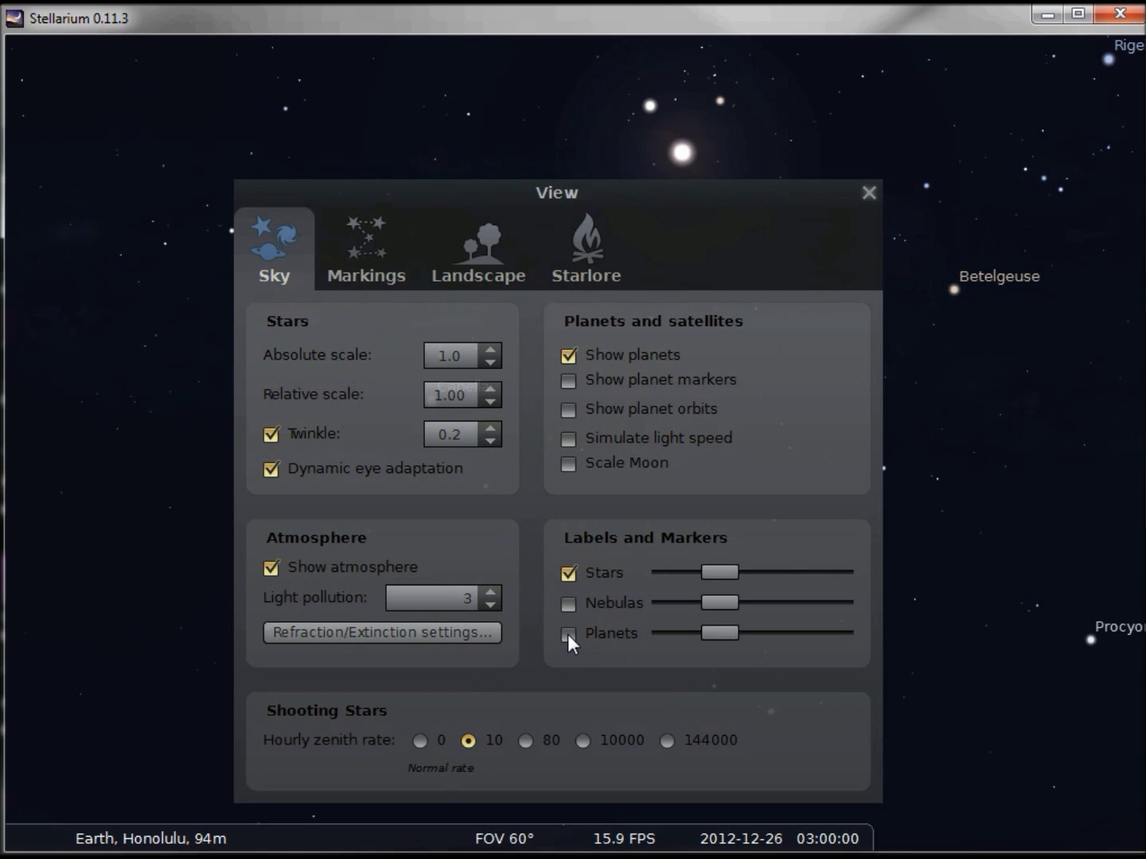
{"action": "left_click", "coordinate": [567, 634]}
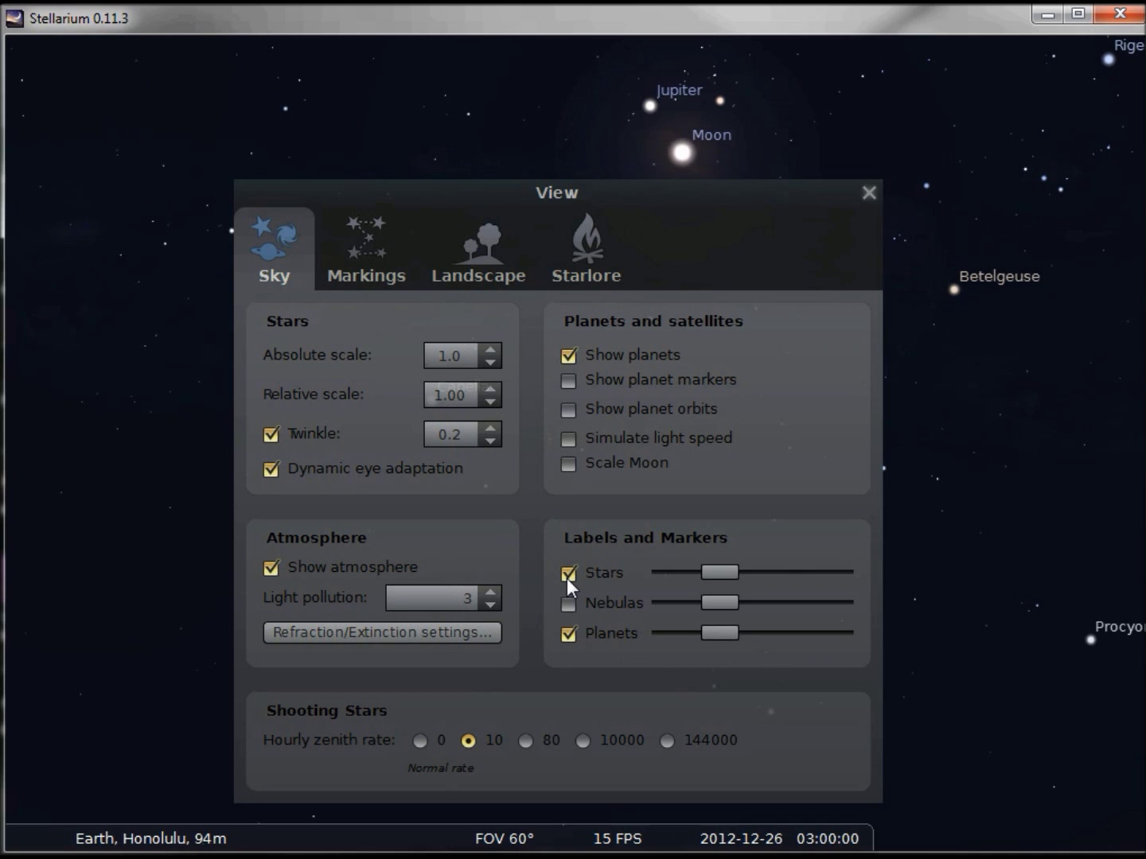
{"action": "left_click", "coordinate": [568, 574]}
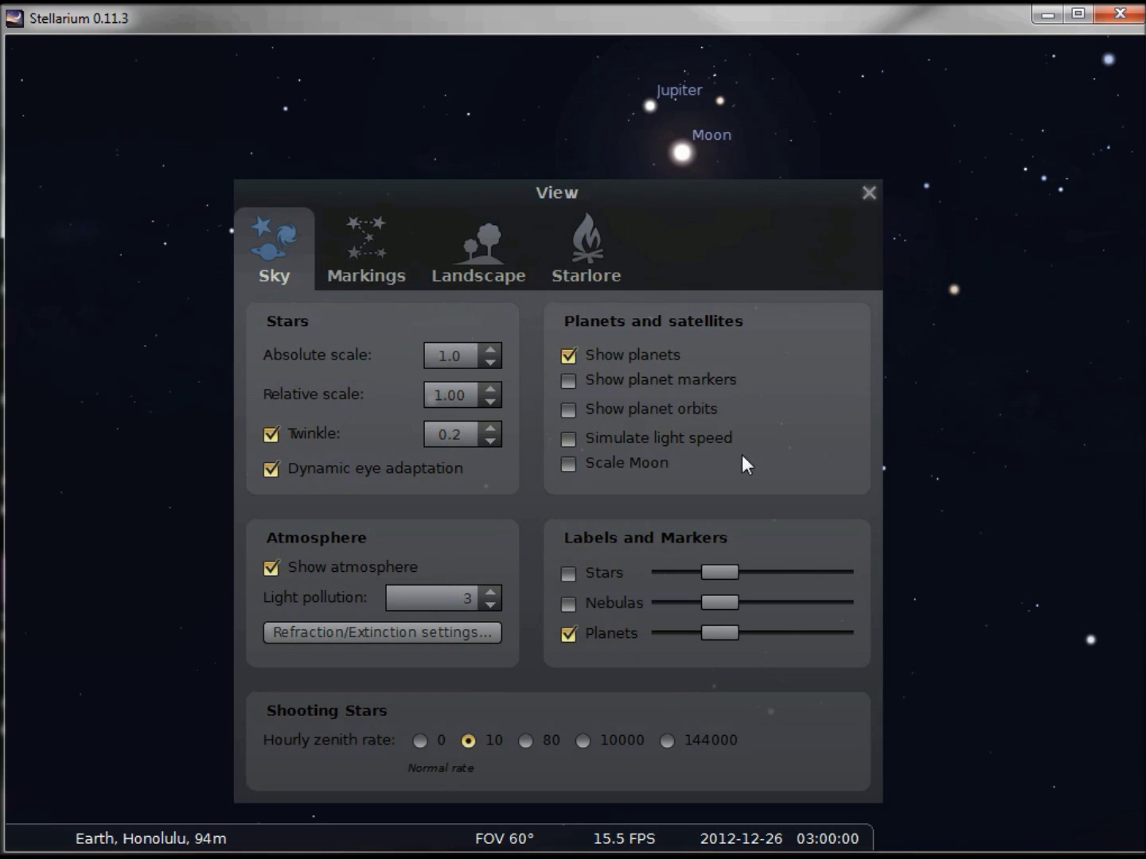
{"action": "left_click", "coordinate": [563, 577]}
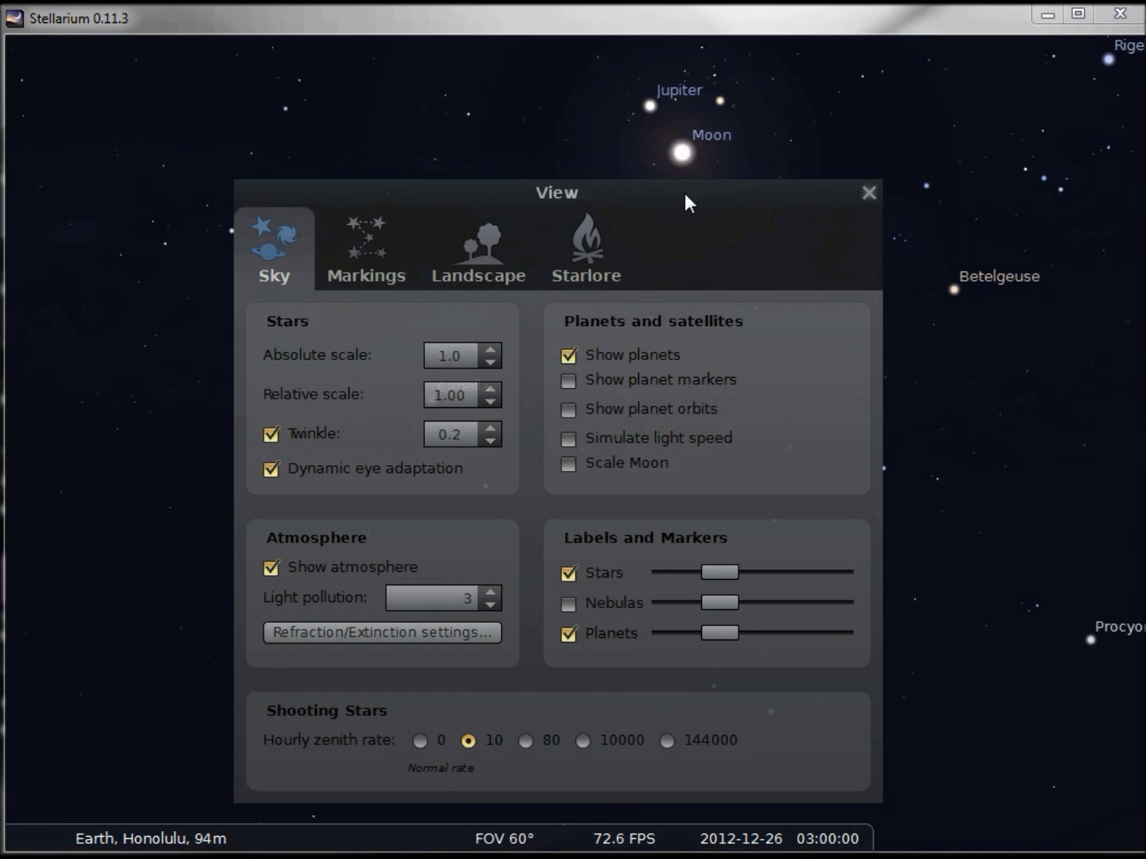
{"action": "left_click", "coordinate": [366, 247]}
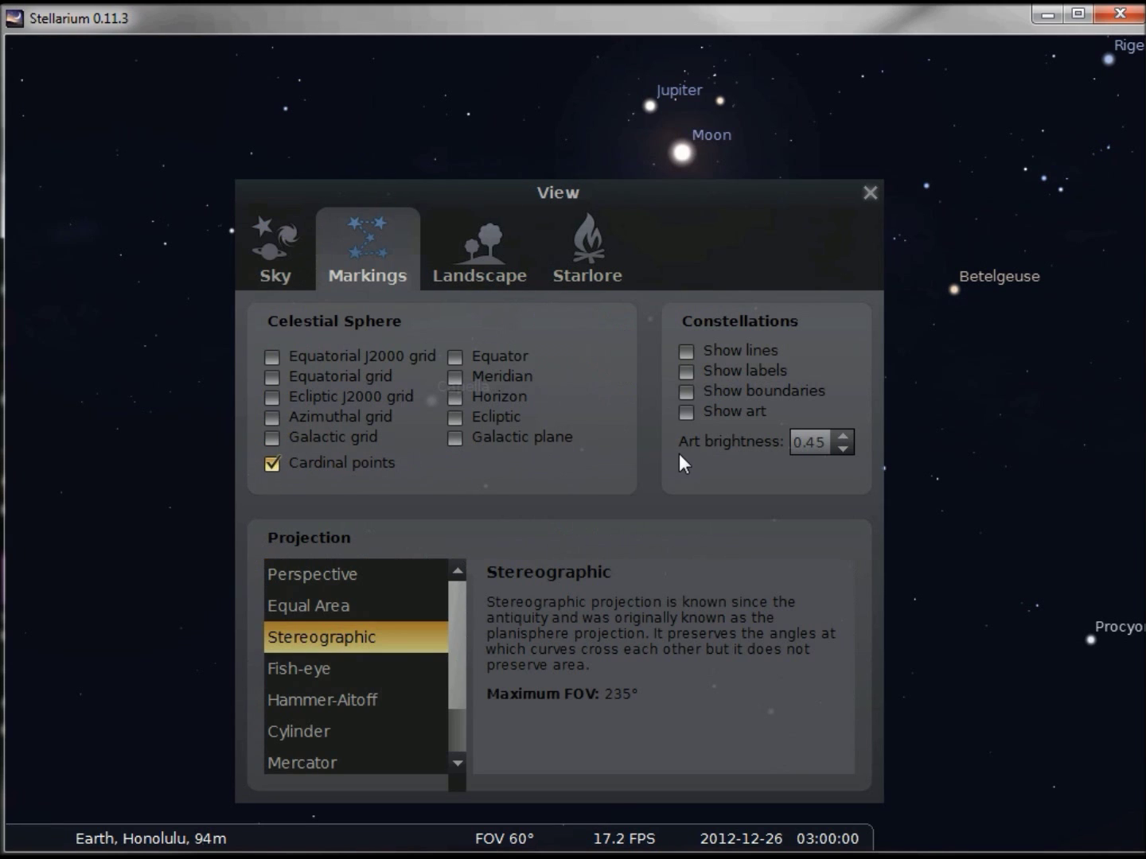
Show constellation art and raise its brightness to 1.00
{"action": "left_click", "coordinate": [685, 412]}
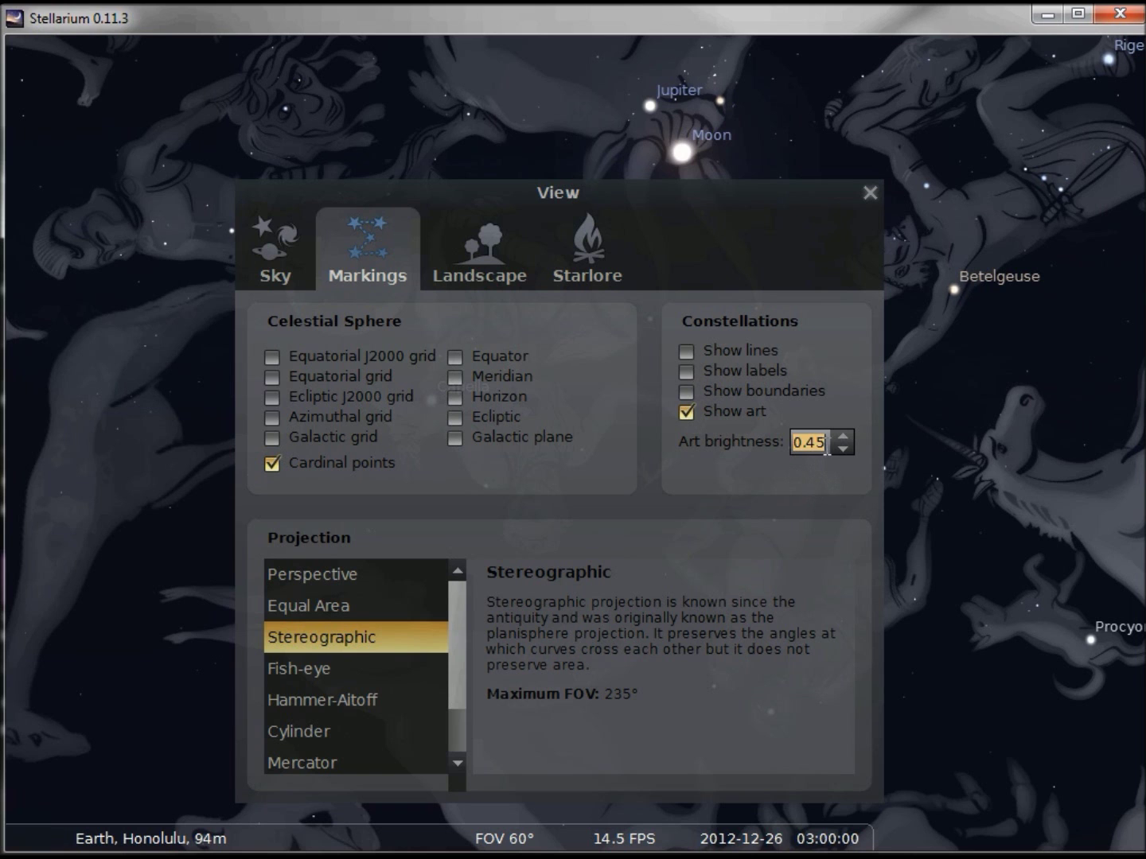
{"action": "left_click", "coordinate": [840, 435]}
{"action": "left_click", "coordinate": [841, 436]}
{"action": "left_click", "coordinate": [840, 434]}
{"action": "left_click", "coordinate": [841, 435]}
{"action": "left_click", "coordinate": [840, 436]}
{"action": "left_click", "coordinate": [839, 436]}
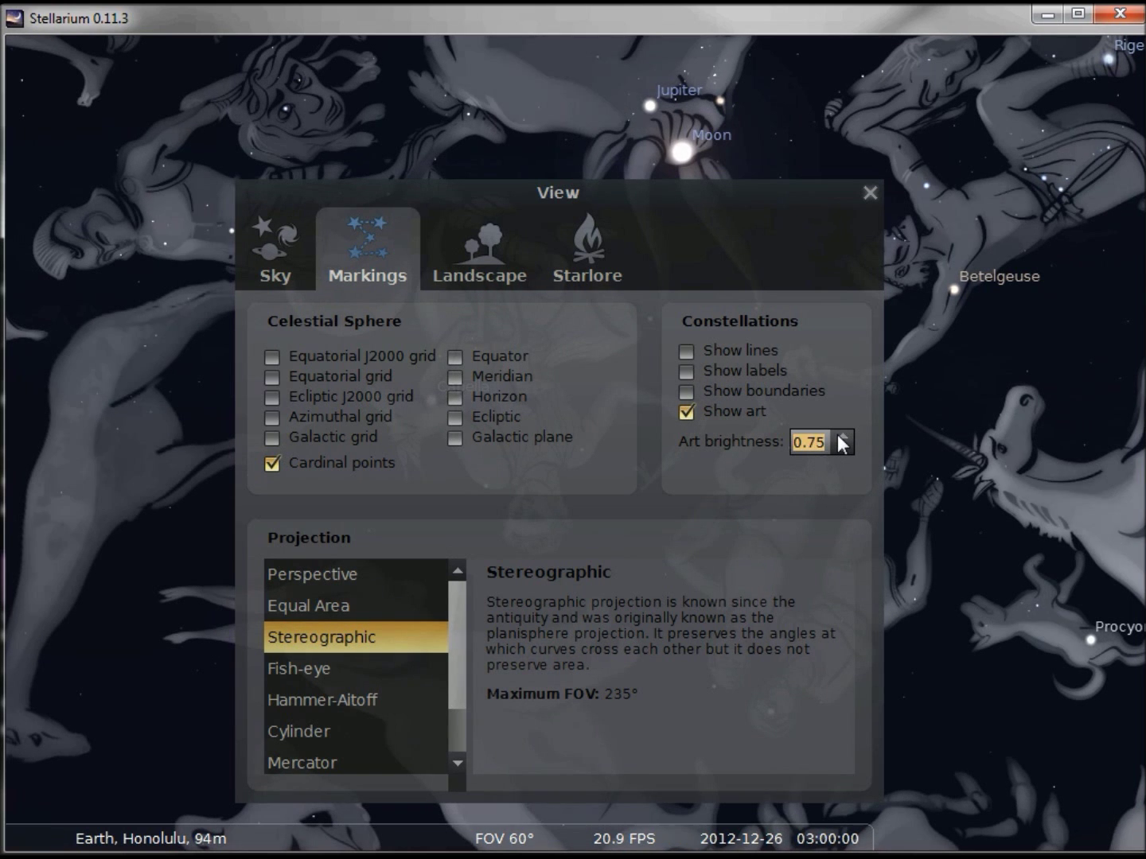
{"action": "left_click", "coordinate": [840, 436]}
{"action": "left_click", "coordinate": [840, 435]}
{"action": "left_click", "coordinate": [840, 436]}
{"action": "left_click", "coordinate": [839, 436]}
{"action": "left_click", "coordinate": [839, 436]}
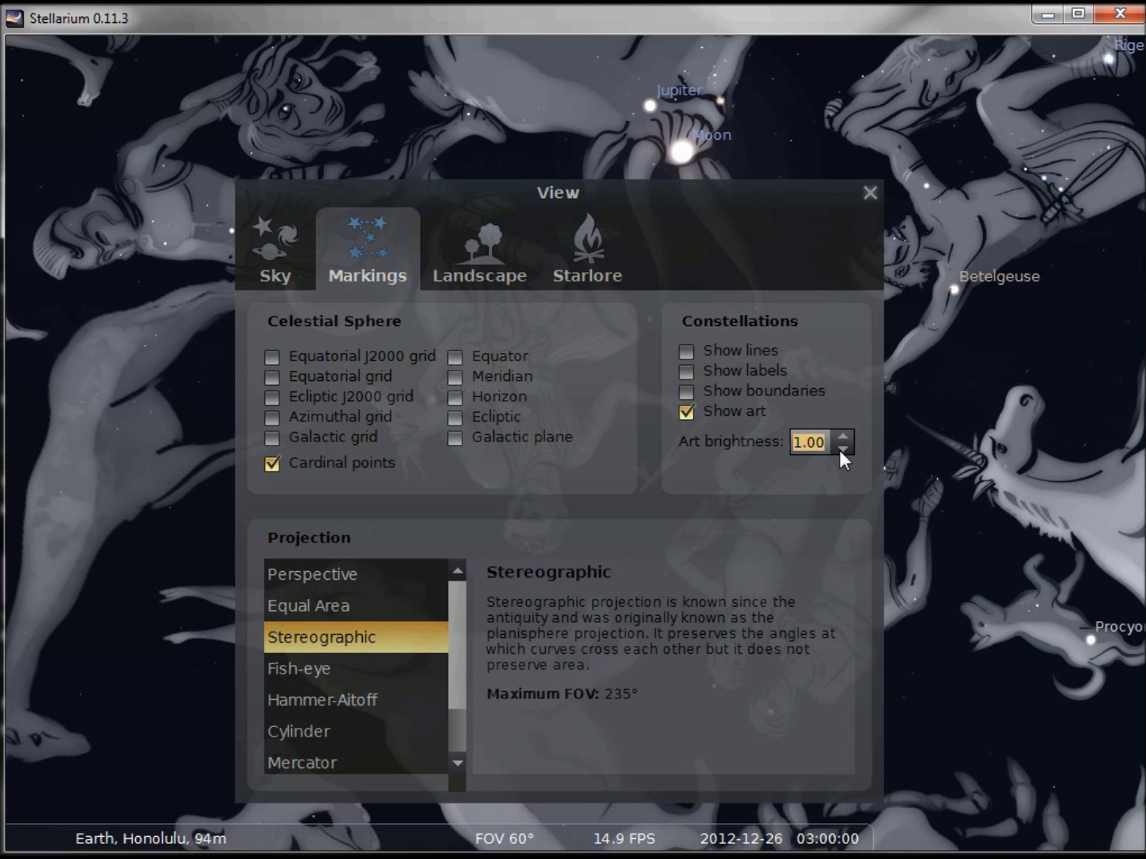
Lower constellation art brightness back to 0.45 and uncheck Show art
{"action": "left_click", "coordinate": [842, 448]}
{"action": "left_click", "coordinate": [842, 449]}
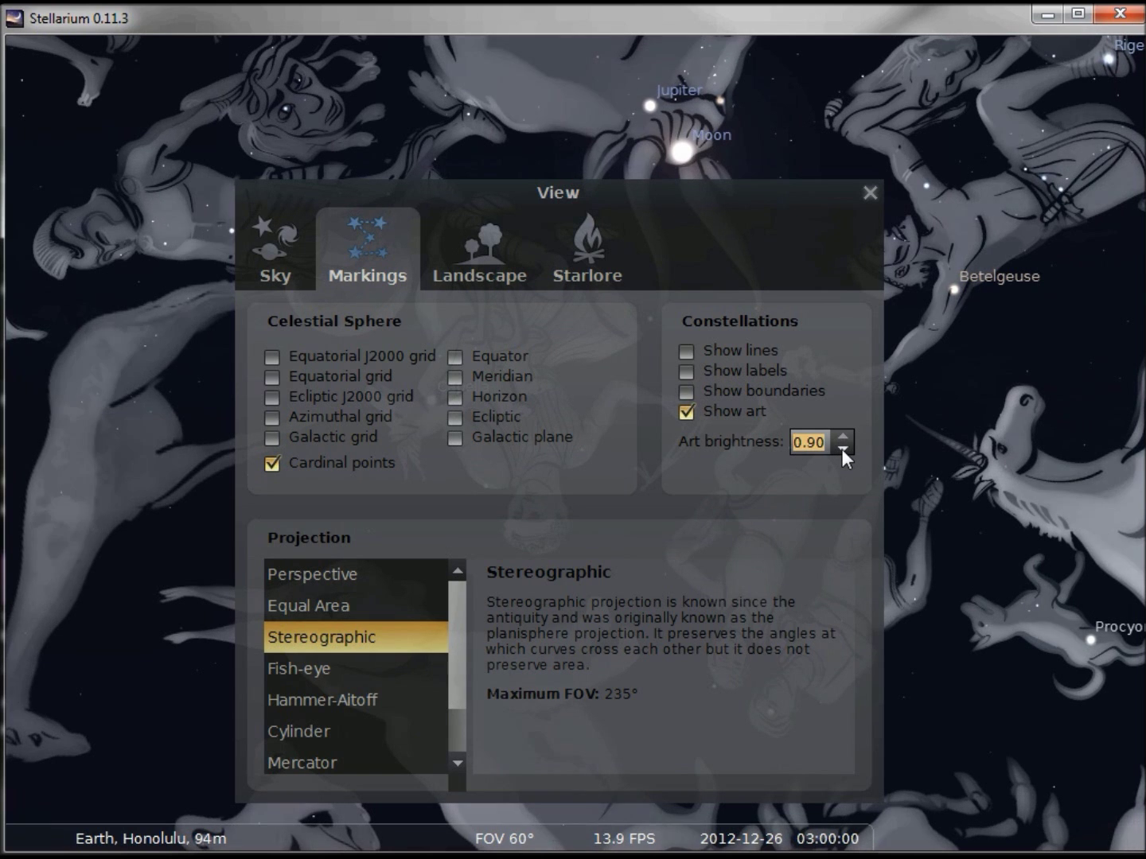
{"action": "left_click", "coordinate": [841, 448]}
{"action": "left_click", "coordinate": [841, 448]}
{"action": "left_click", "coordinate": [841, 449]}
{"action": "left_click", "coordinate": [841, 448]}
{"action": "left_click", "coordinate": [841, 449]}
{"action": "left_click", "coordinate": [841, 448]}
{"action": "left_click", "coordinate": [842, 449]}
{"action": "left_click", "coordinate": [841, 449]}
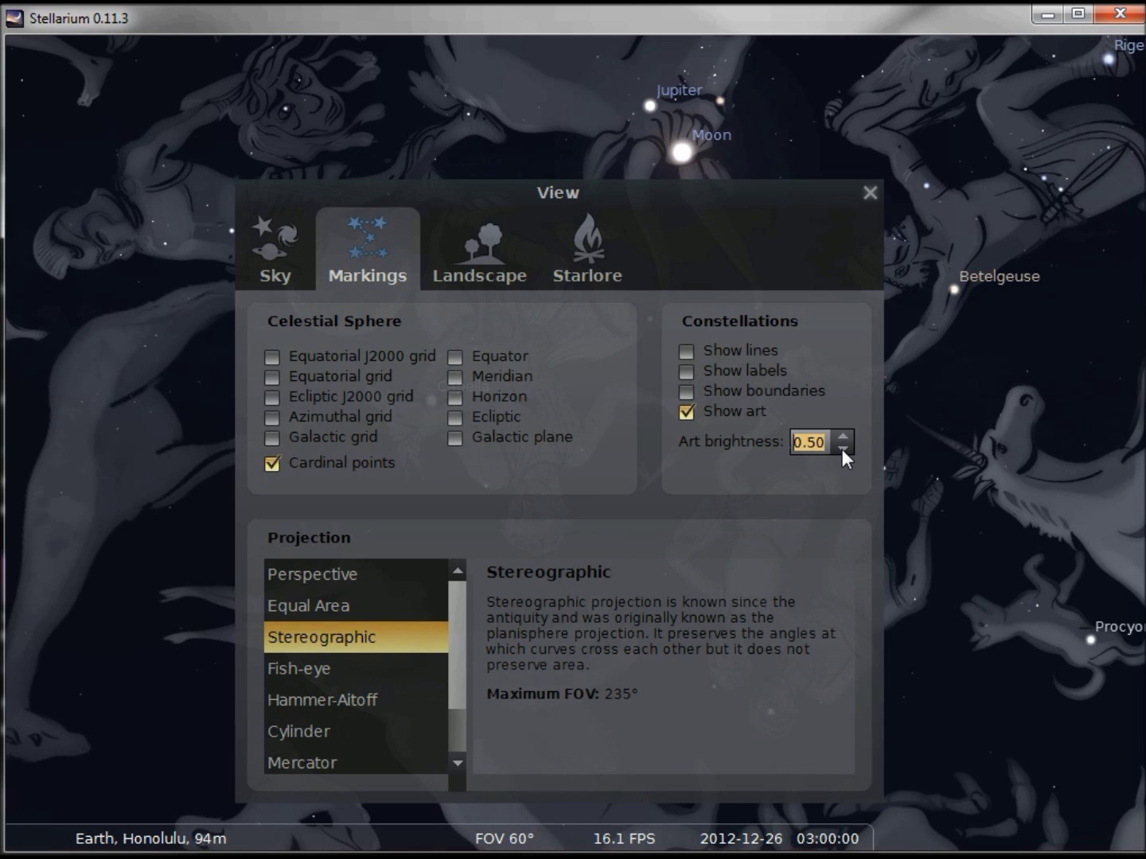
{"action": "left_click", "coordinate": [841, 448]}
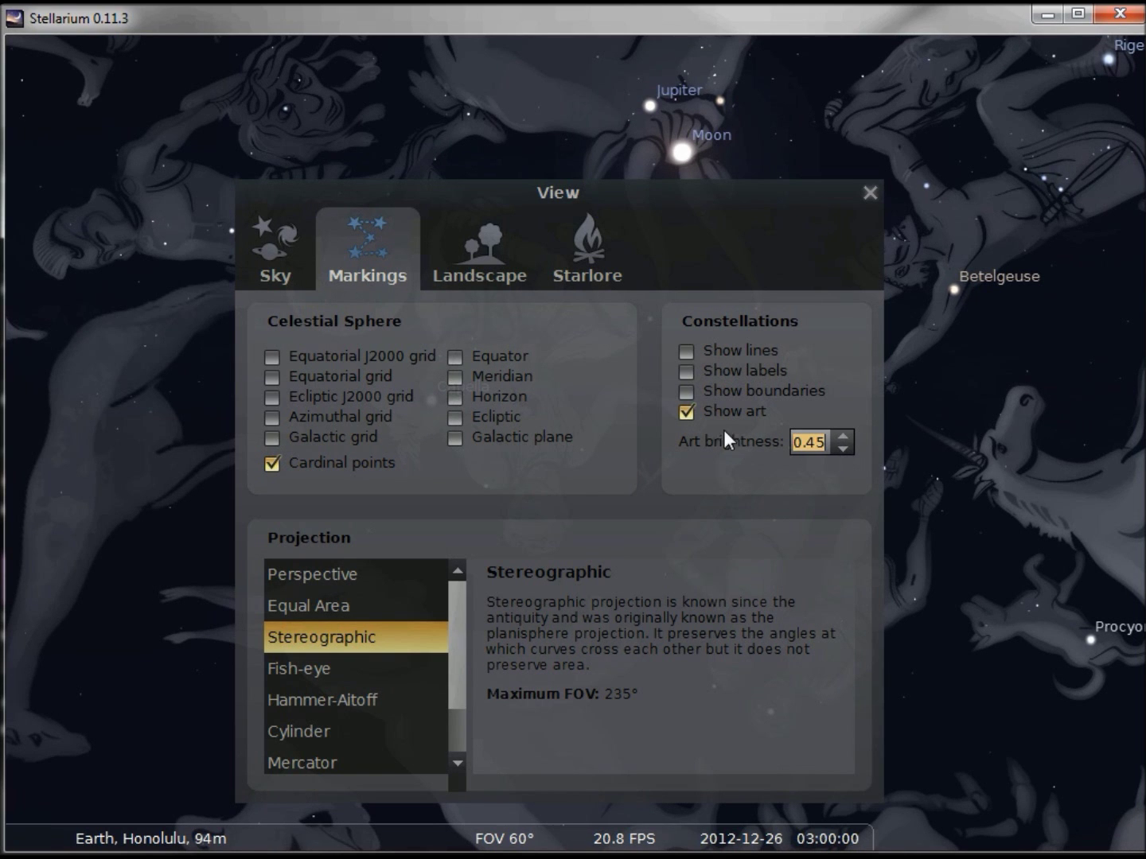
{"action": "left_click", "coordinate": [684, 410]}
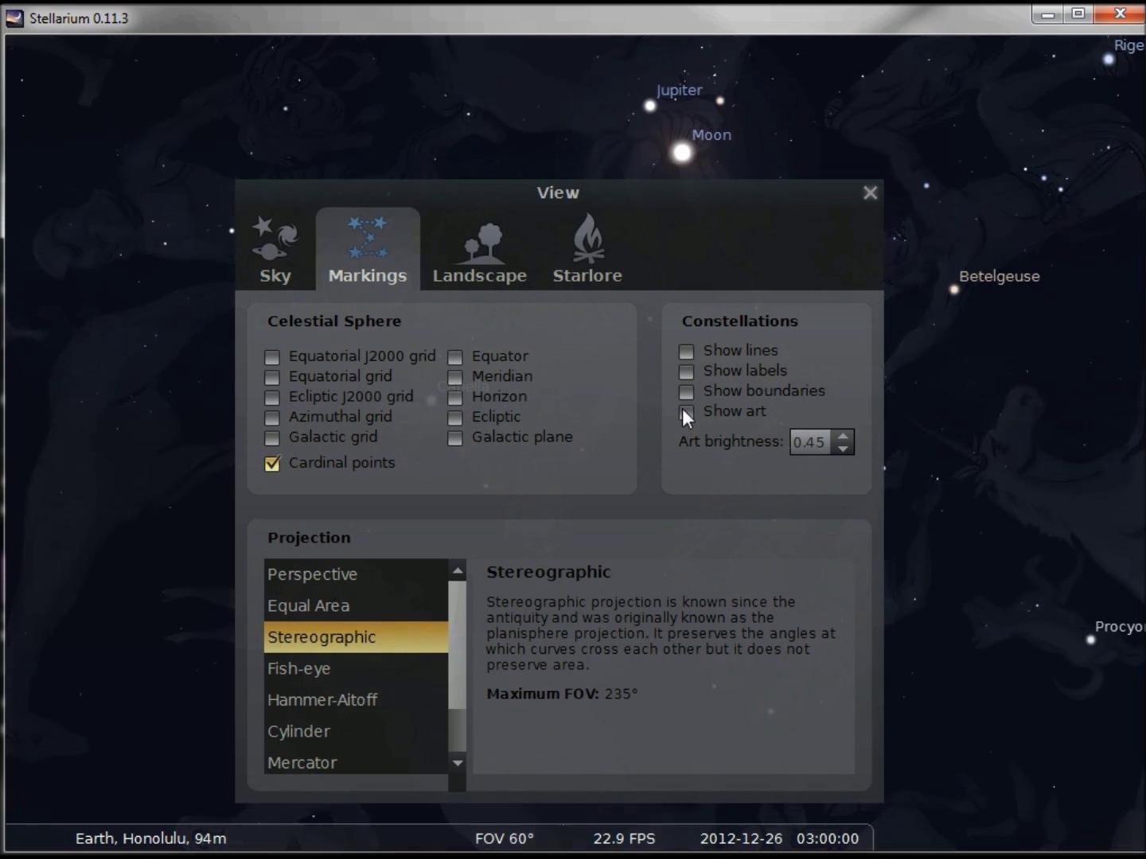
{"action": "left_click", "coordinate": [488, 241]}
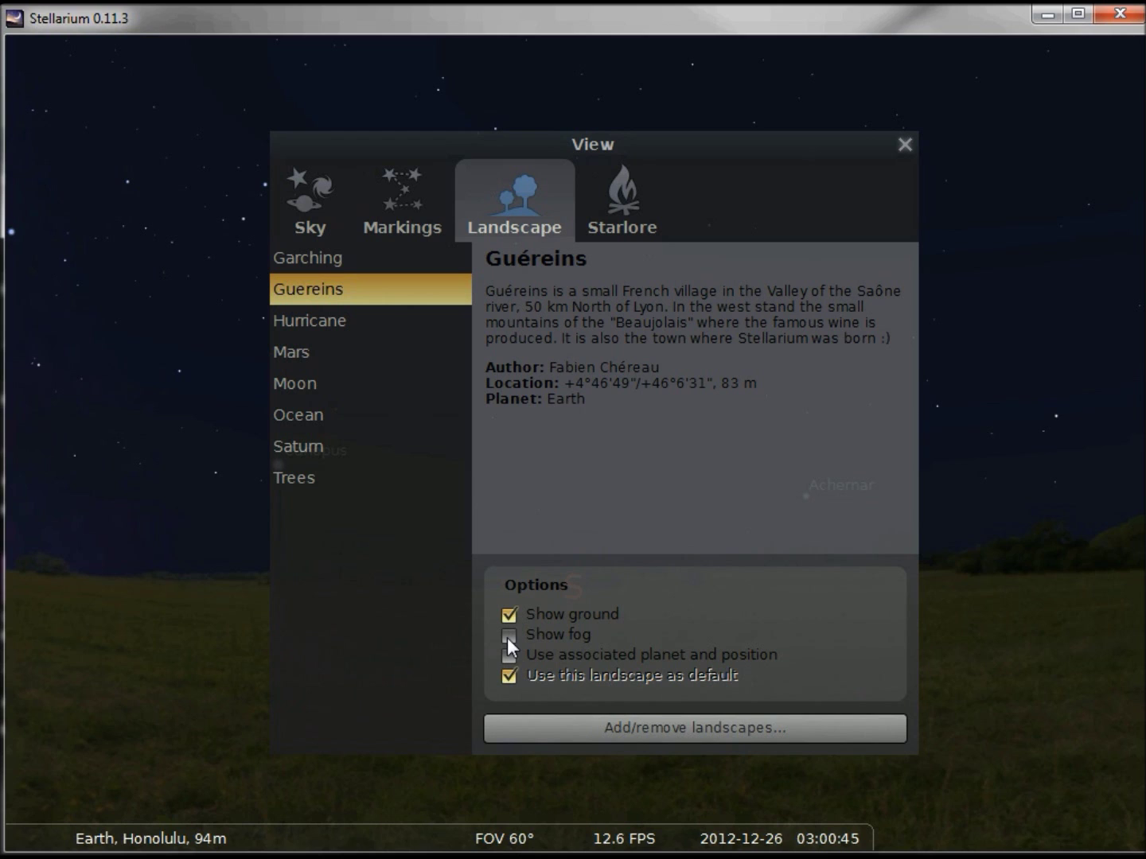
Turn on fog, try Garching and Ocean, settle on the Moon landscape, and close View
{"action": "left_click", "coordinate": [507, 636]}
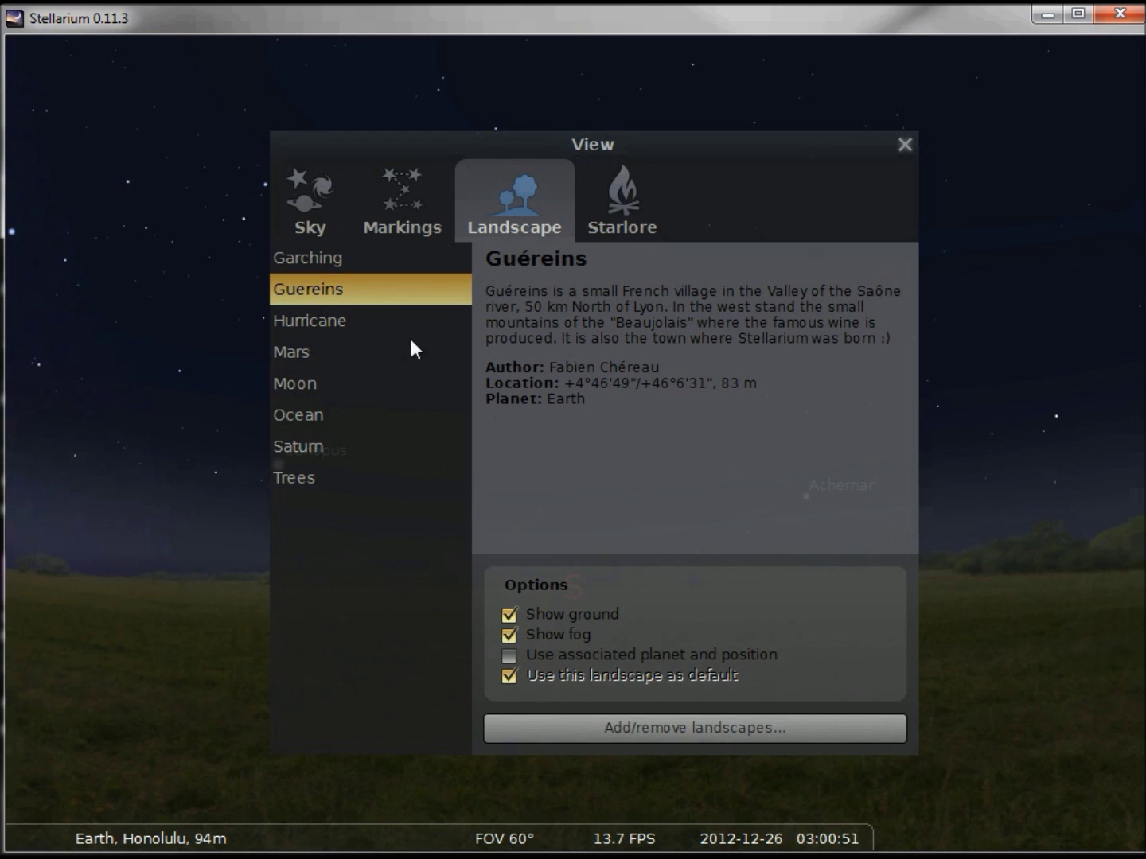
{"action": "left_click", "coordinate": [316, 255]}
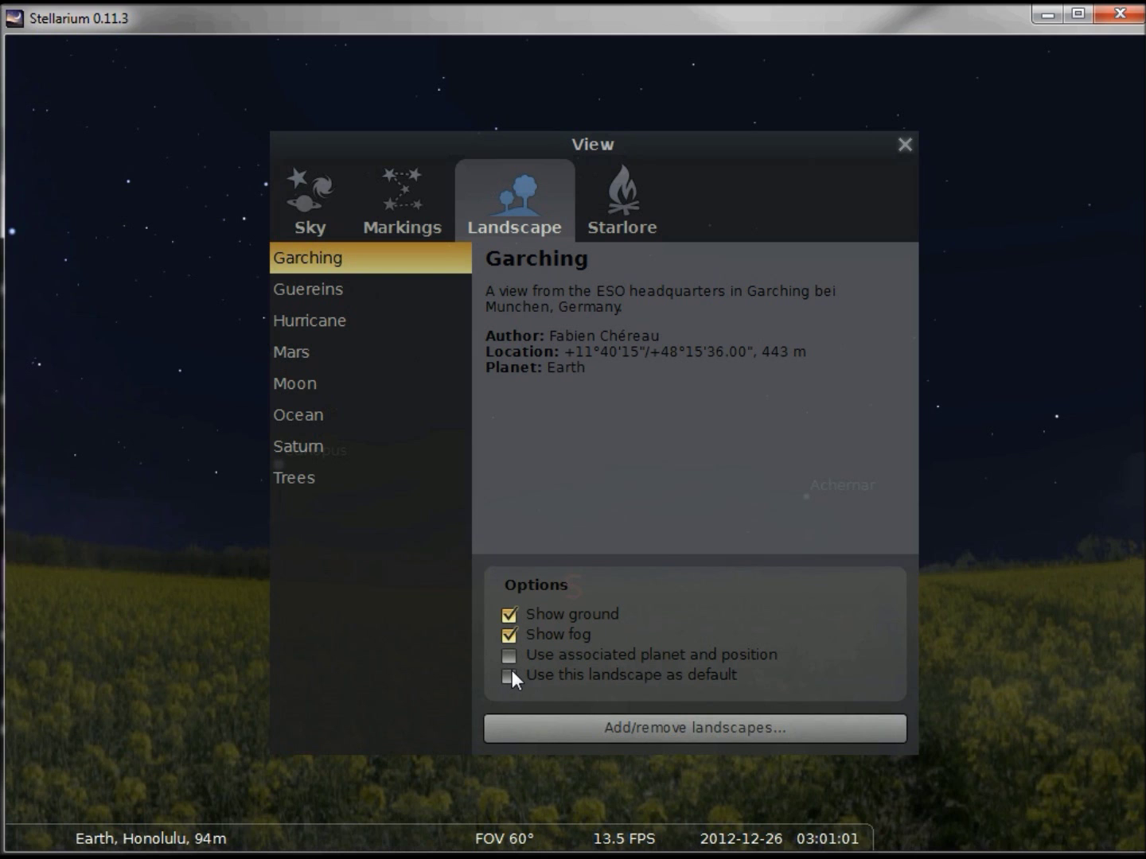
{"action": "left_click", "coordinate": [311, 414]}
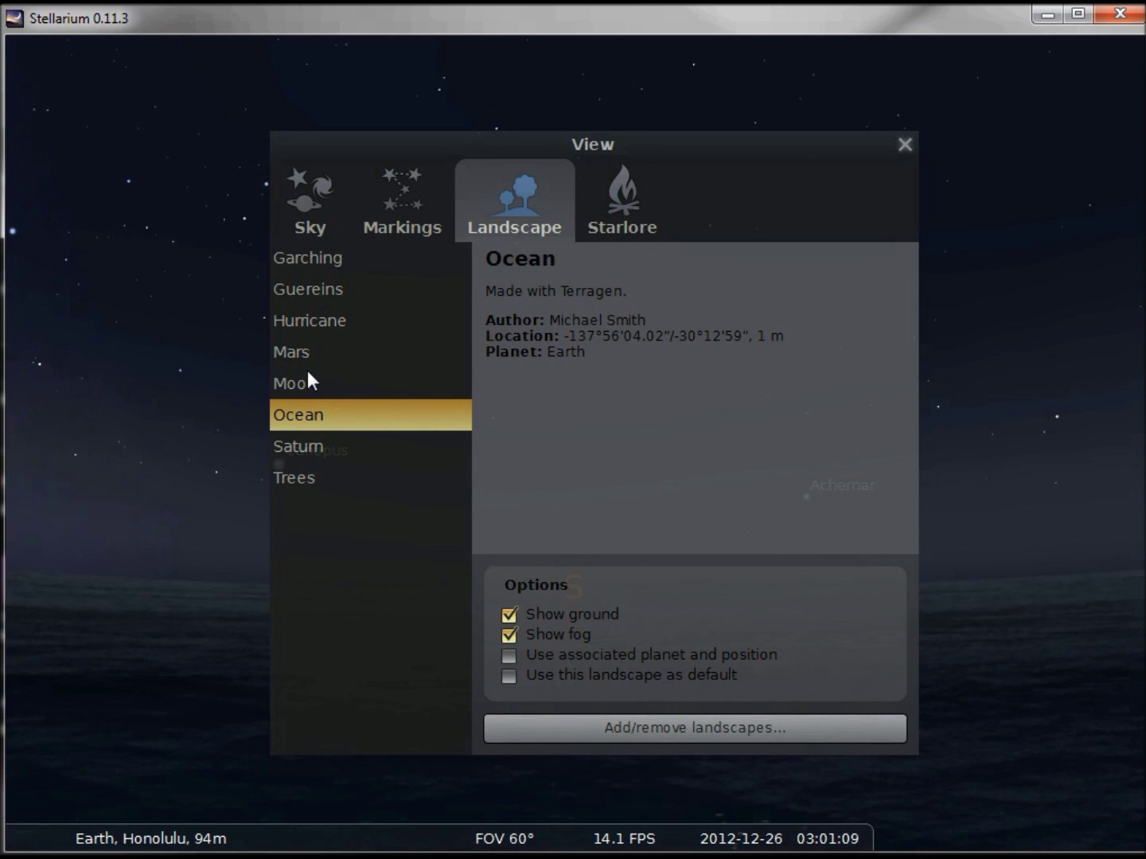
{"action": "left_click", "coordinate": [307, 383]}
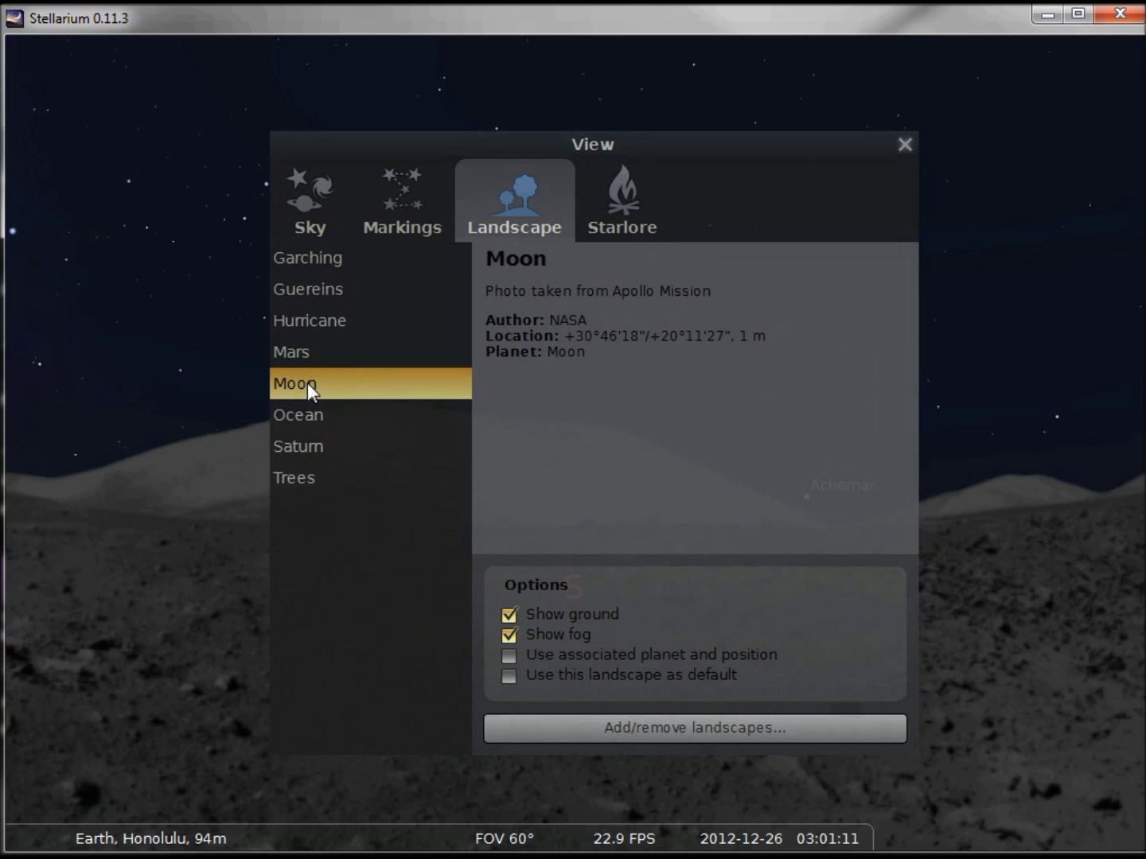
{"action": "left_click", "coordinate": [906, 144]}
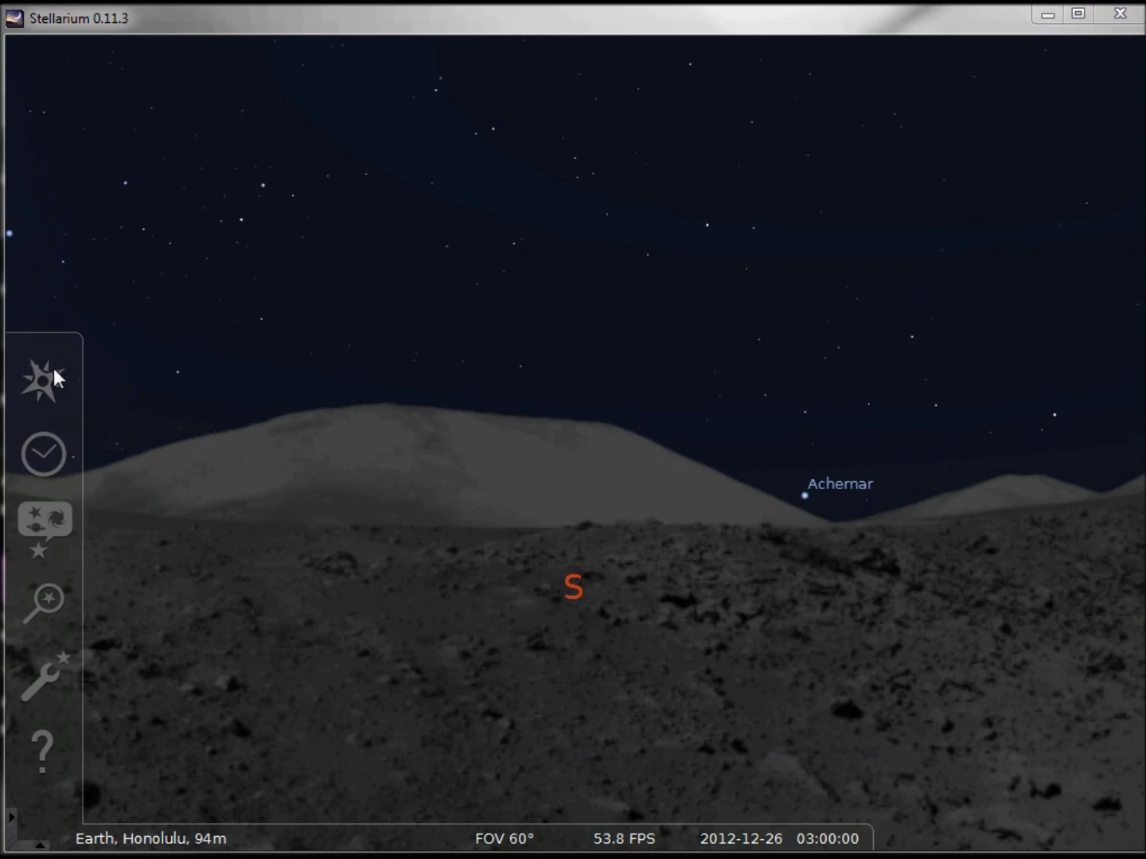
Search locations for 'ice' and pick Akureyri, Iceland
{"action": "left_click", "coordinate": [39, 368]}
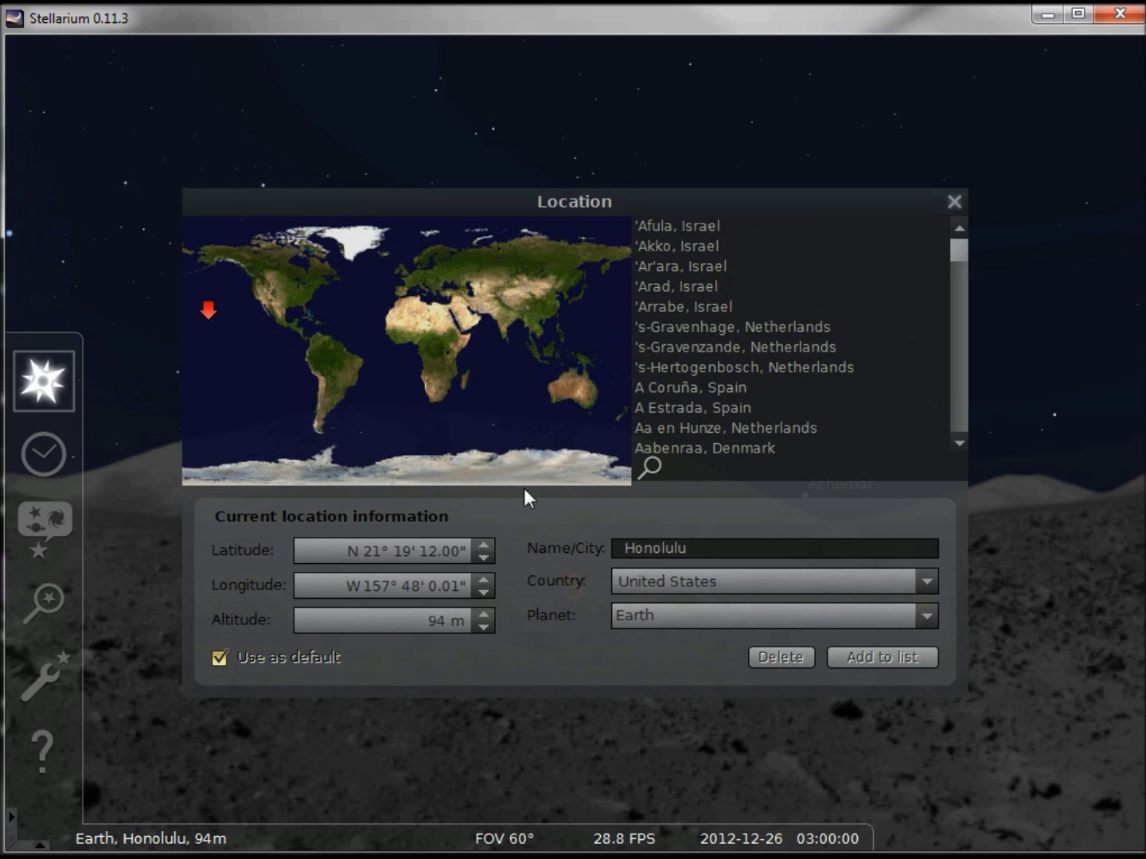
{"action": "type", "text": "ice"}
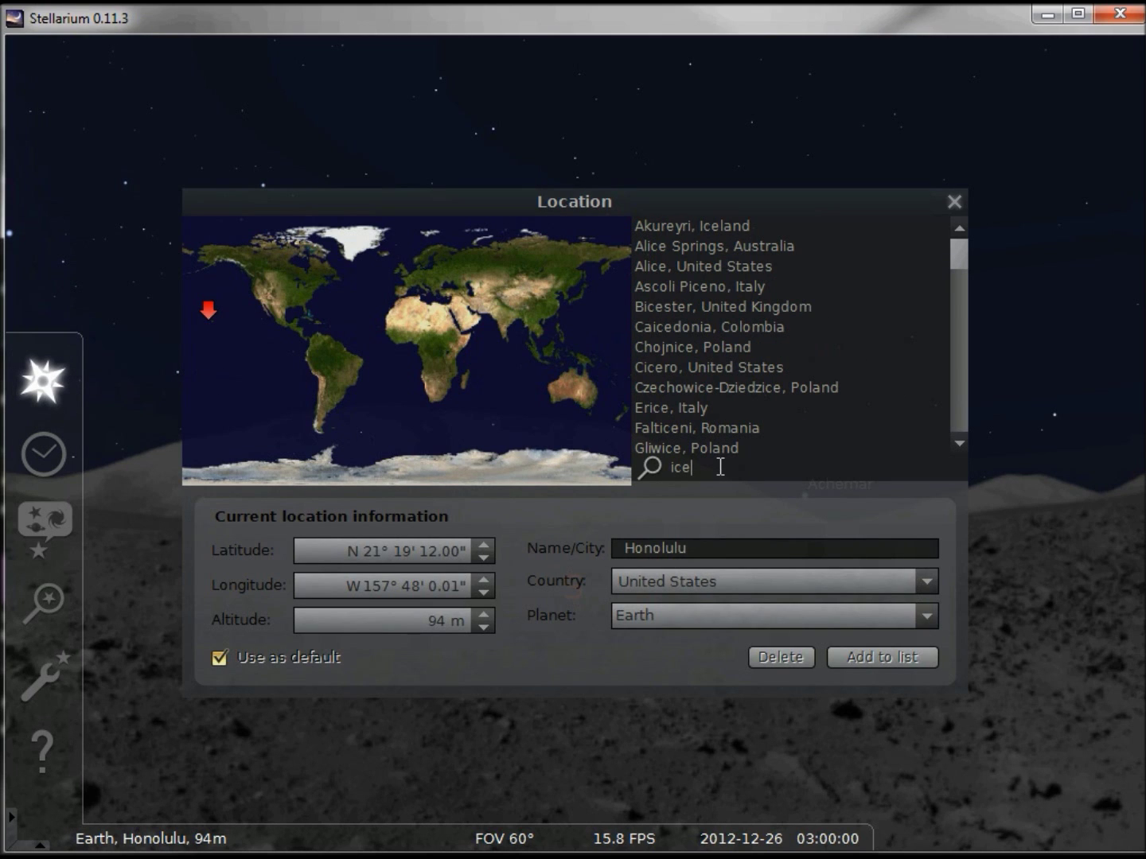
{"action": "left_click", "coordinate": [683, 225]}
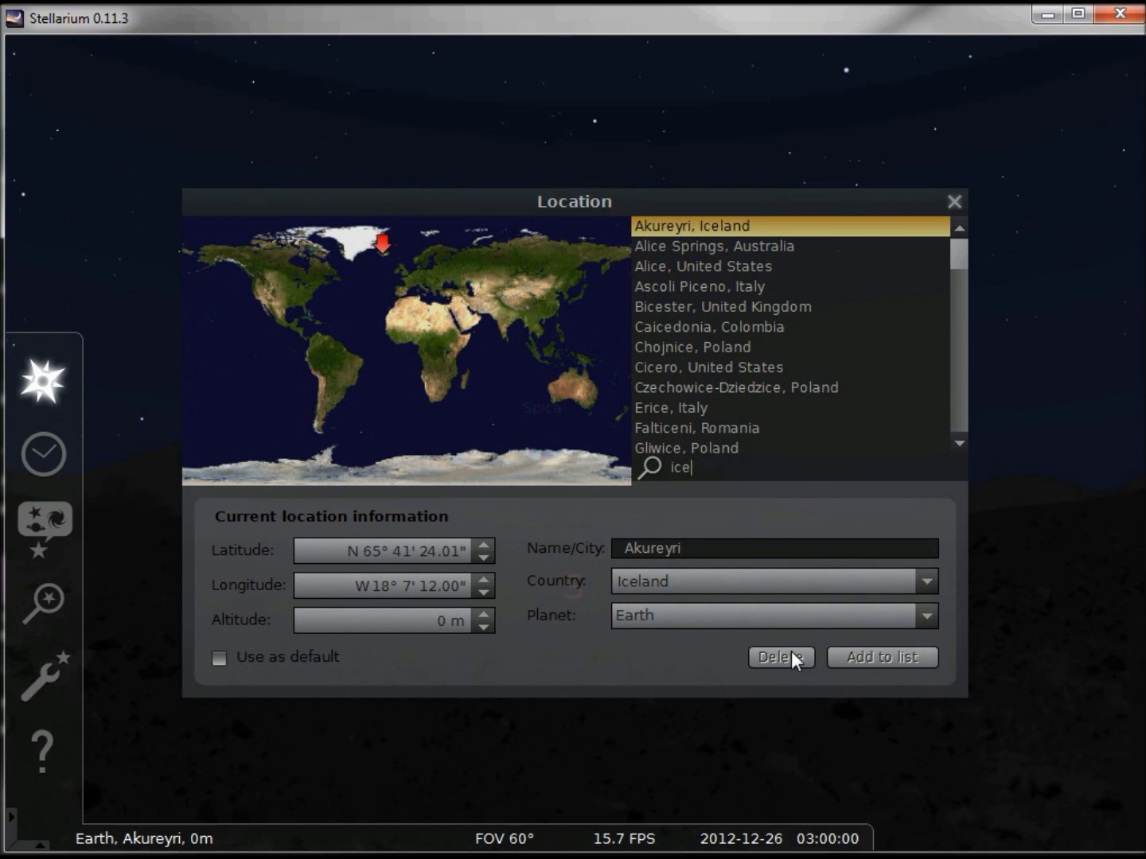
Set the observer's planet to Moon and close the Location window
{"action": "left_click", "coordinate": [928, 614]}
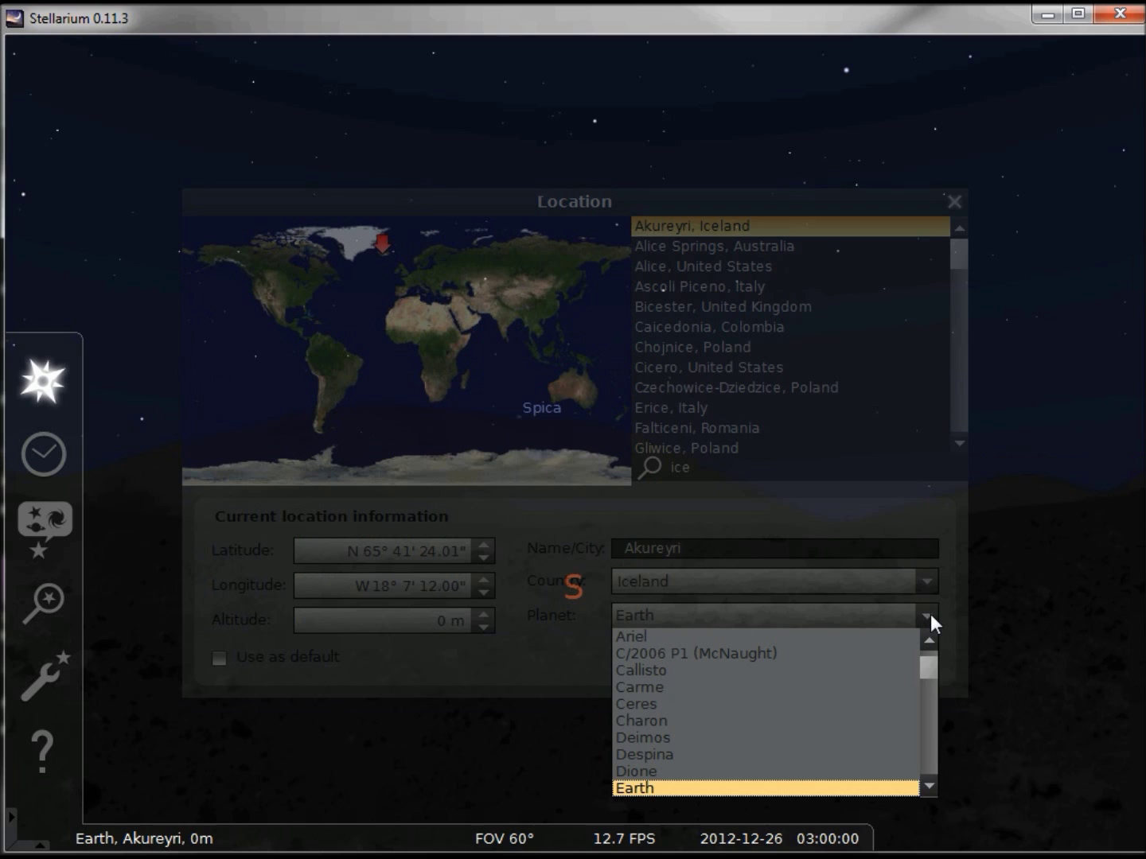
{"action": "key", "text": "m"}
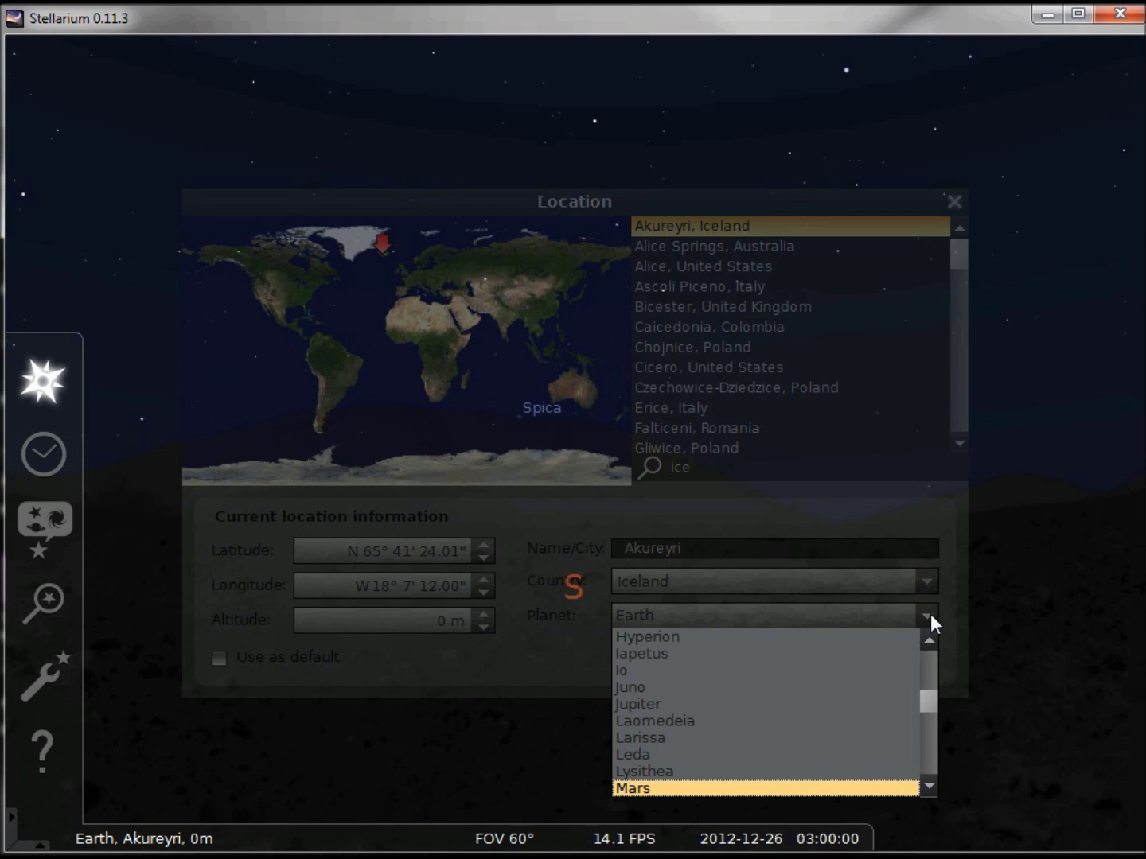
{"action": "key", "text": "Down"}
{"action": "key", "text": "Down"}
{"action": "key", "text": "Down"}
{"action": "key", "text": "Down"}
{"action": "key", "text": "Down"}
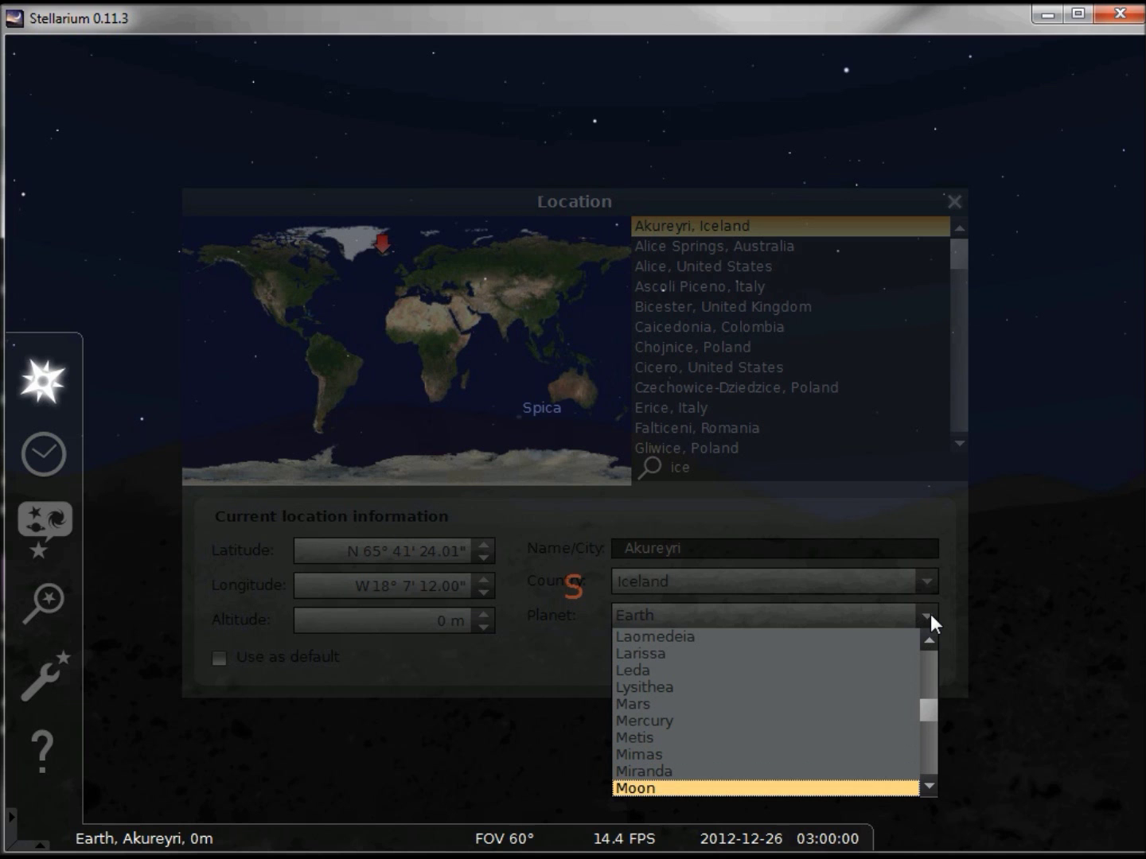
{"action": "key", "text": "Return"}
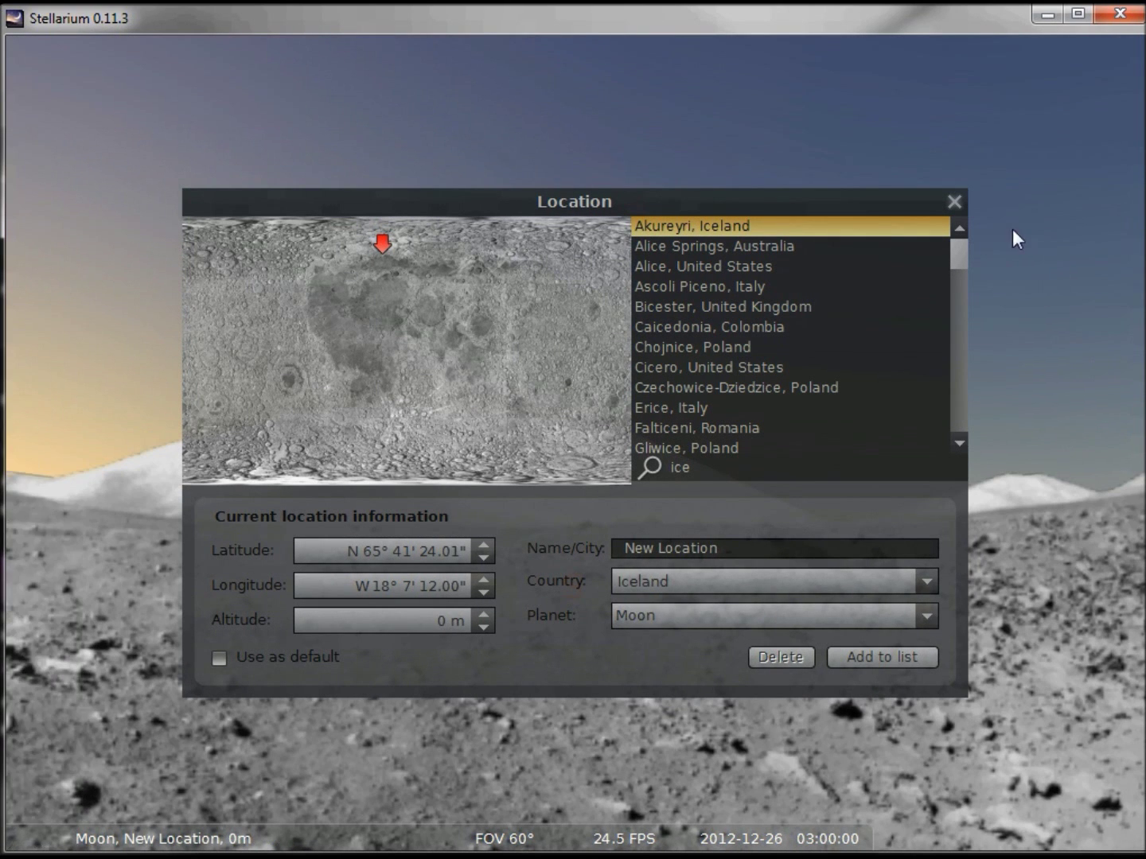
{"action": "left_click", "coordinate": [953, 201]}
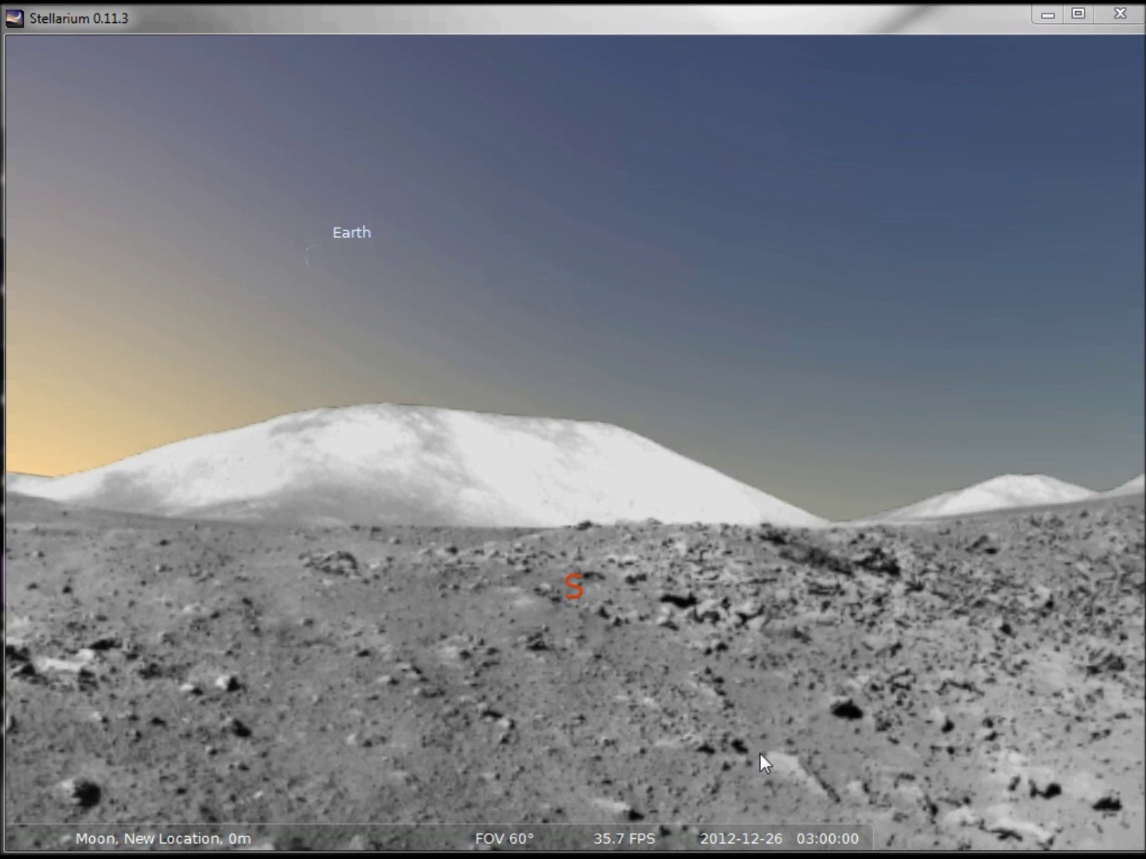
Speed up time until the date reaches 5 January 2013, then restore normal time rate
{"action": "mouse_move", "coordinate": [810, 837]}
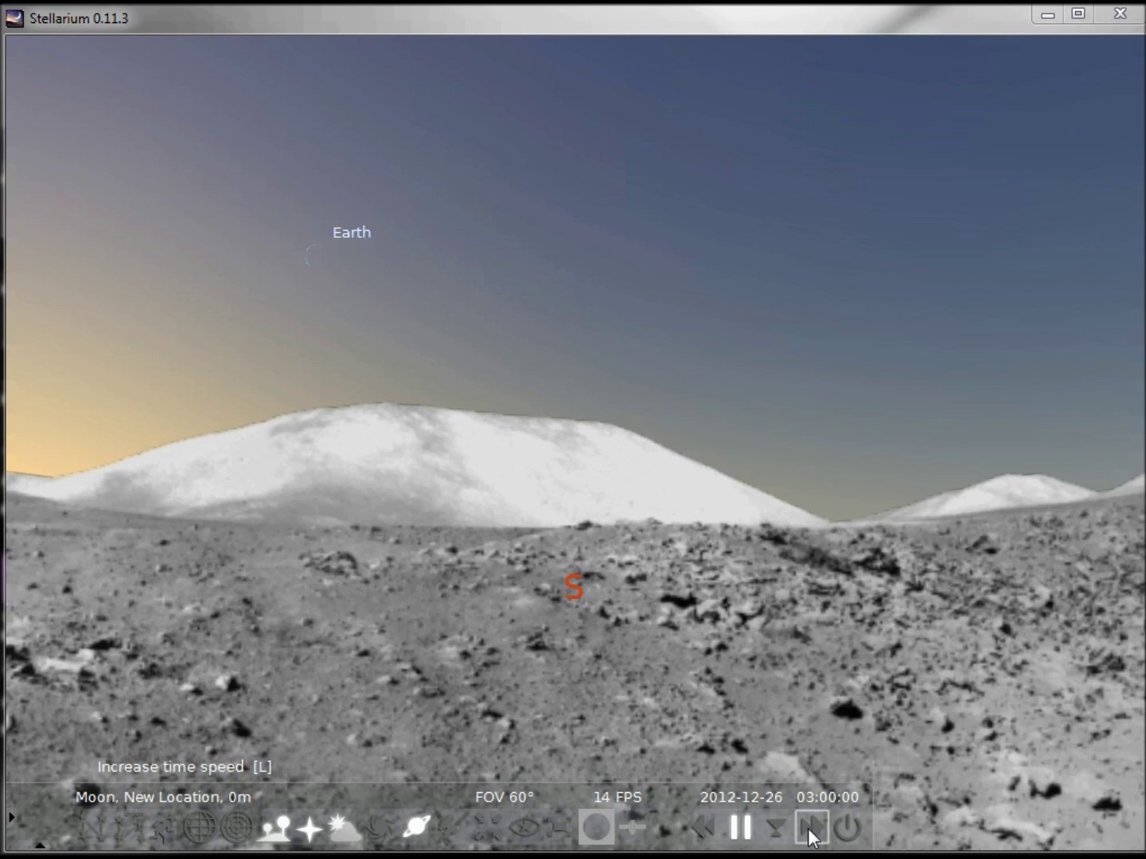
{"action": "left_click", "coordinate": [809, 832]}
{"action": "left_click", "coordinate": [808, 829]}
{"action": "left_click", "coordinate": [808, 828]}
{"action": "left_click", "coordinate": [808, 828]}
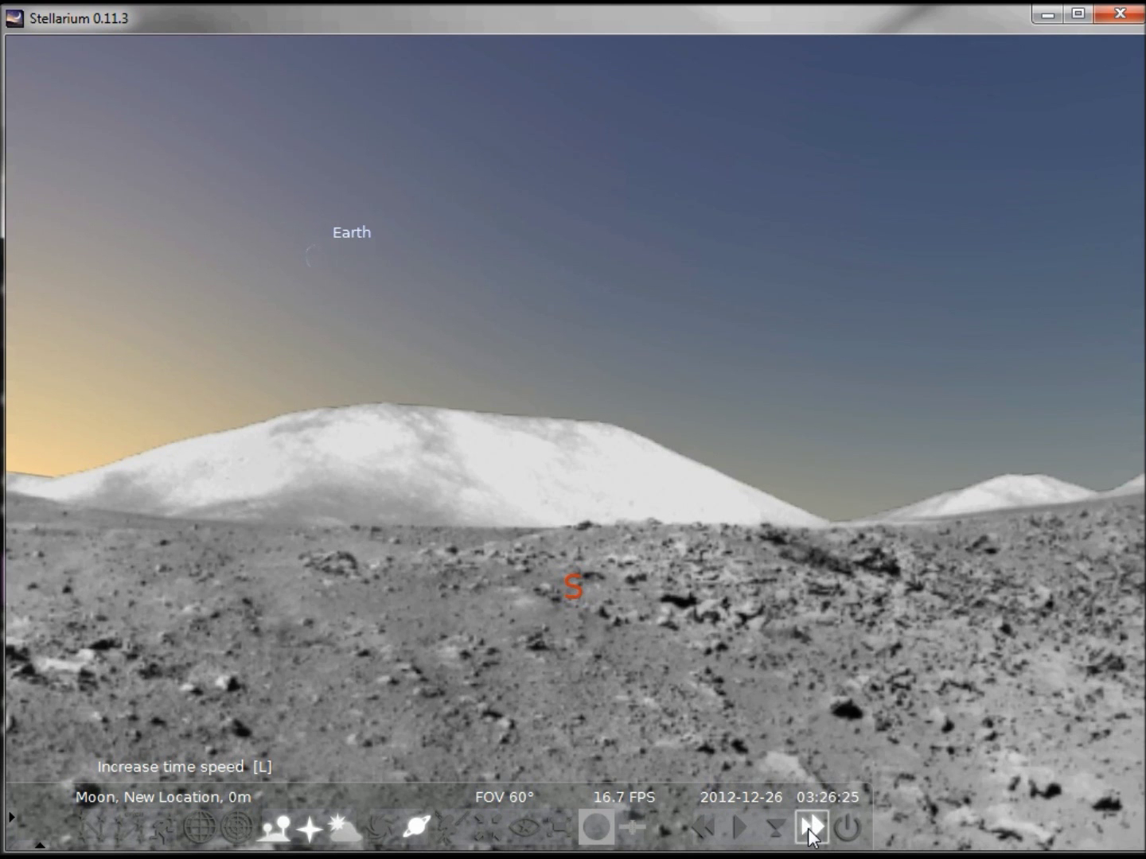
{"action": "left_click", "coordinate": [808, 828]}
{"action": "left_click", "coordinate": [806, 827]}
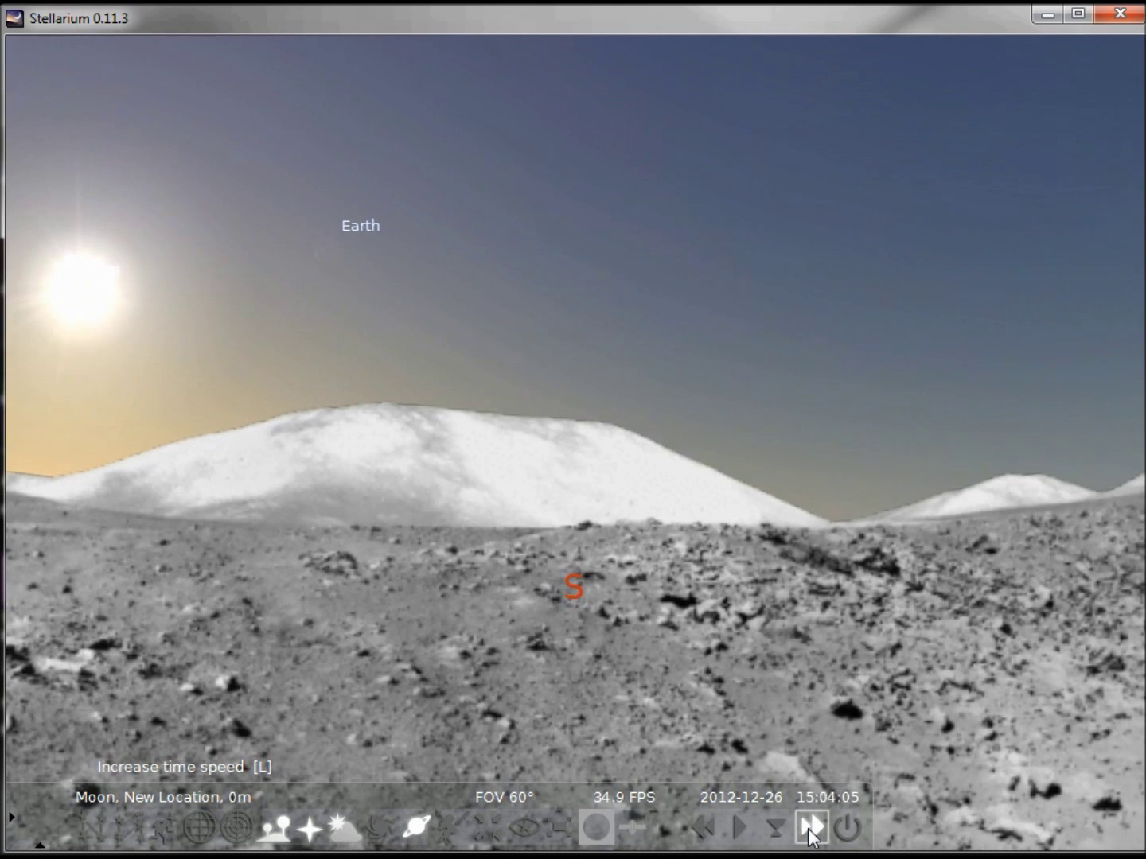
{"action": "left_click", "coordinate": [808, 827]}
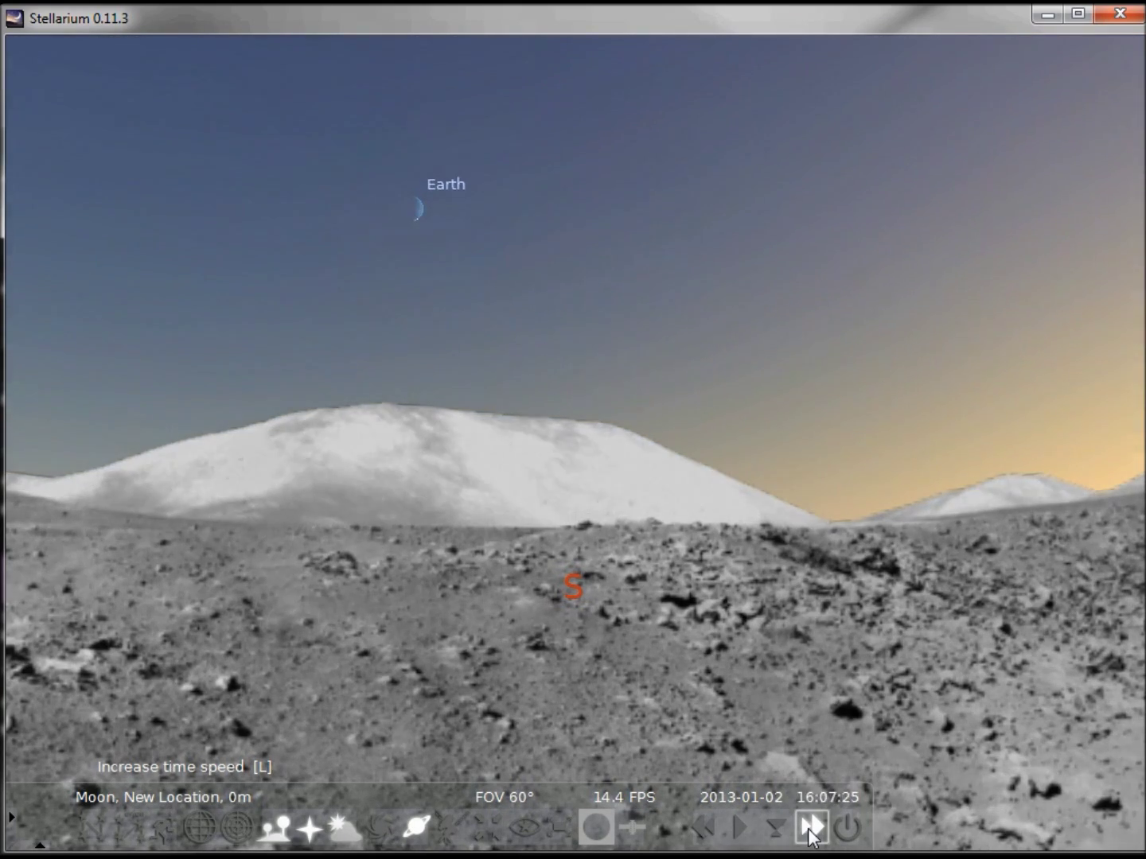
{"action": "left_click", "coordinate": [756, 827]}
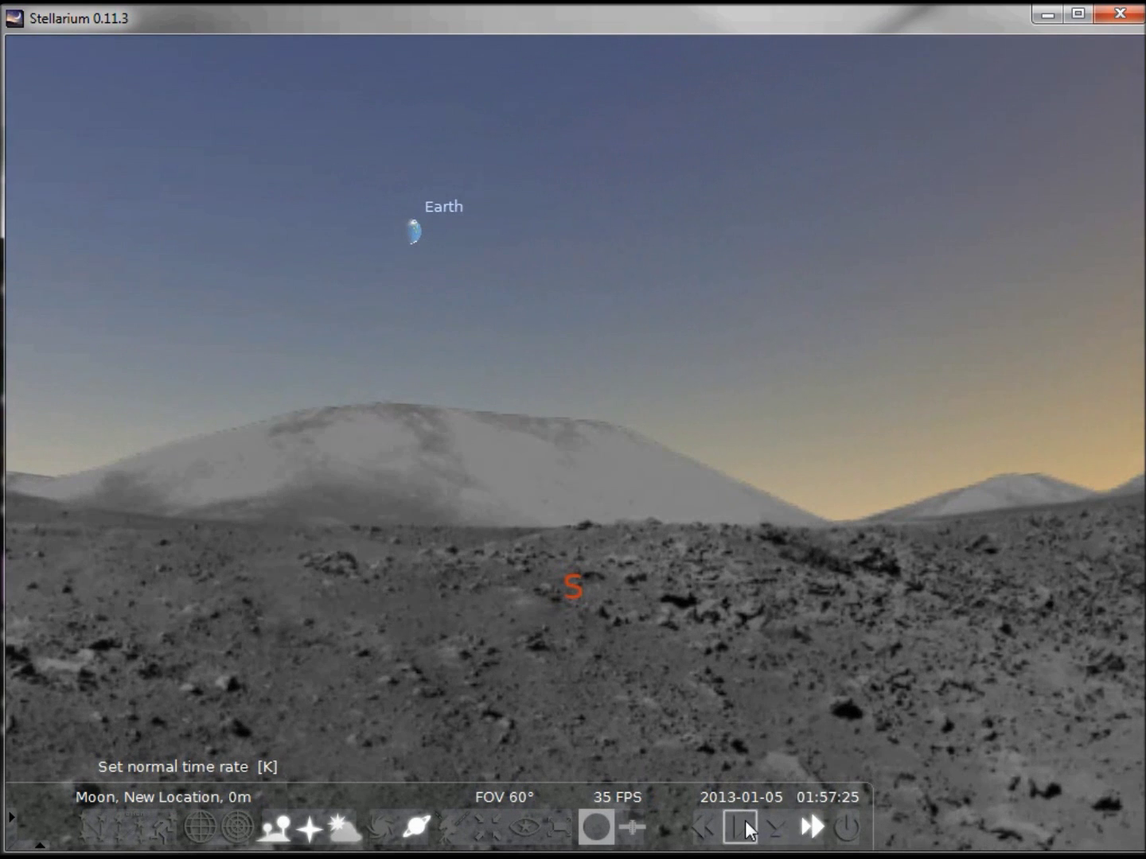
Select and centre Earth, then zoom to about 7° FOV showing half-lit Africa
{"action": "left_click", "coordinate": [412, 234]}
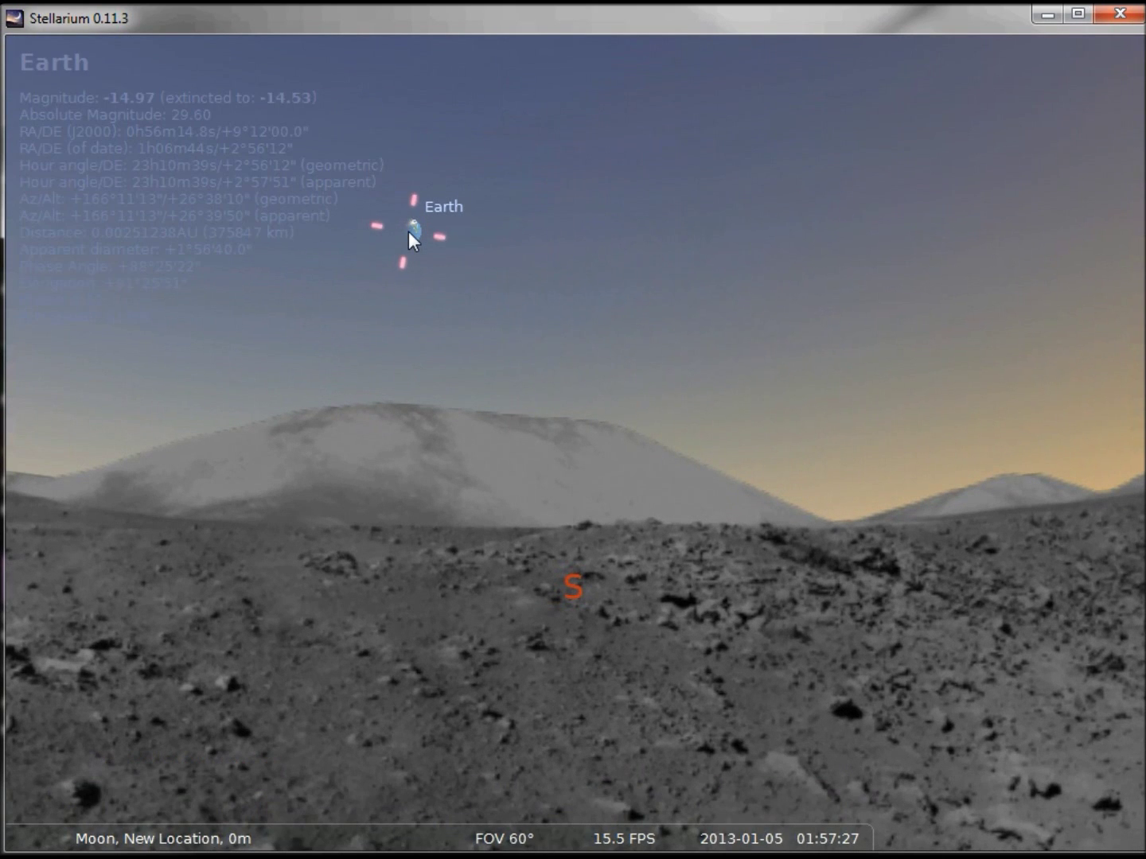
{"action": "key", "text": "space"}
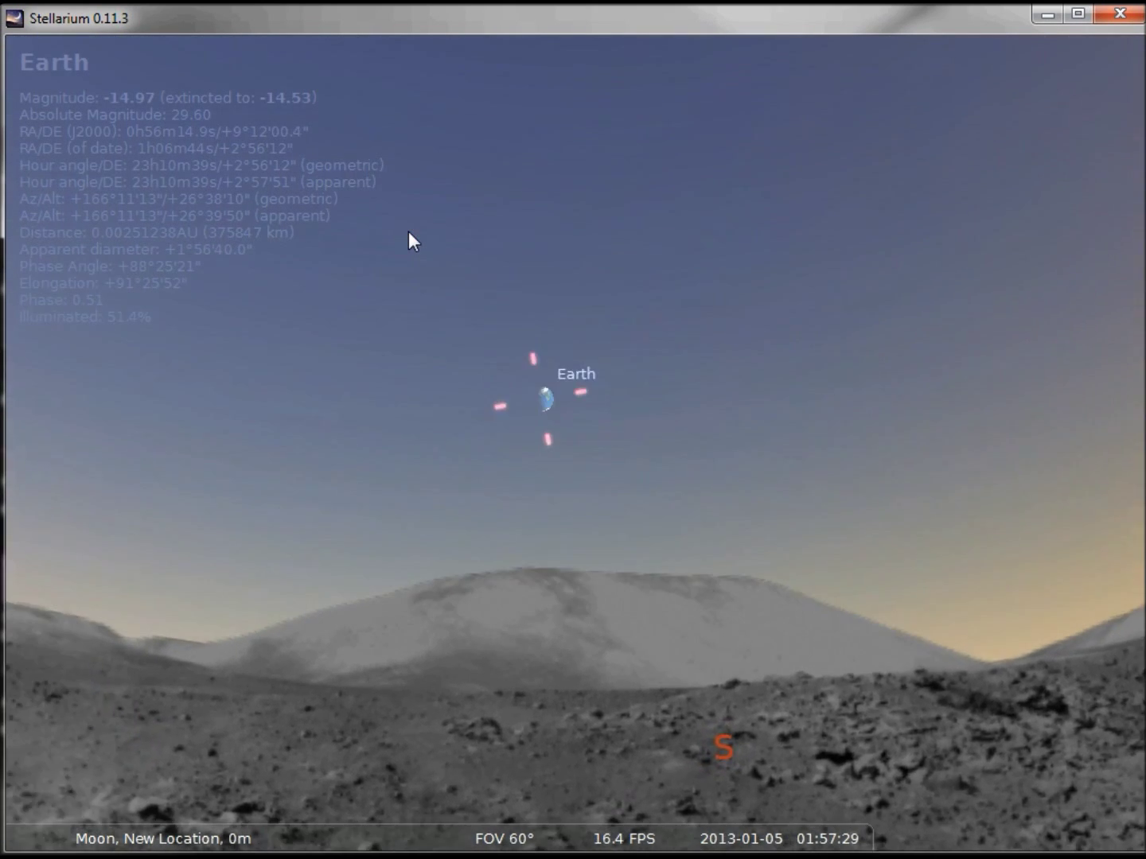
{"action": "scroll", "coordinate": [409, 232], "scroll_direction": "up", "scroll_amount": 2}
{"action": "scroll", "coordinate": [408, 231], "scroll_direction": "up", "scroll_amount": 5}
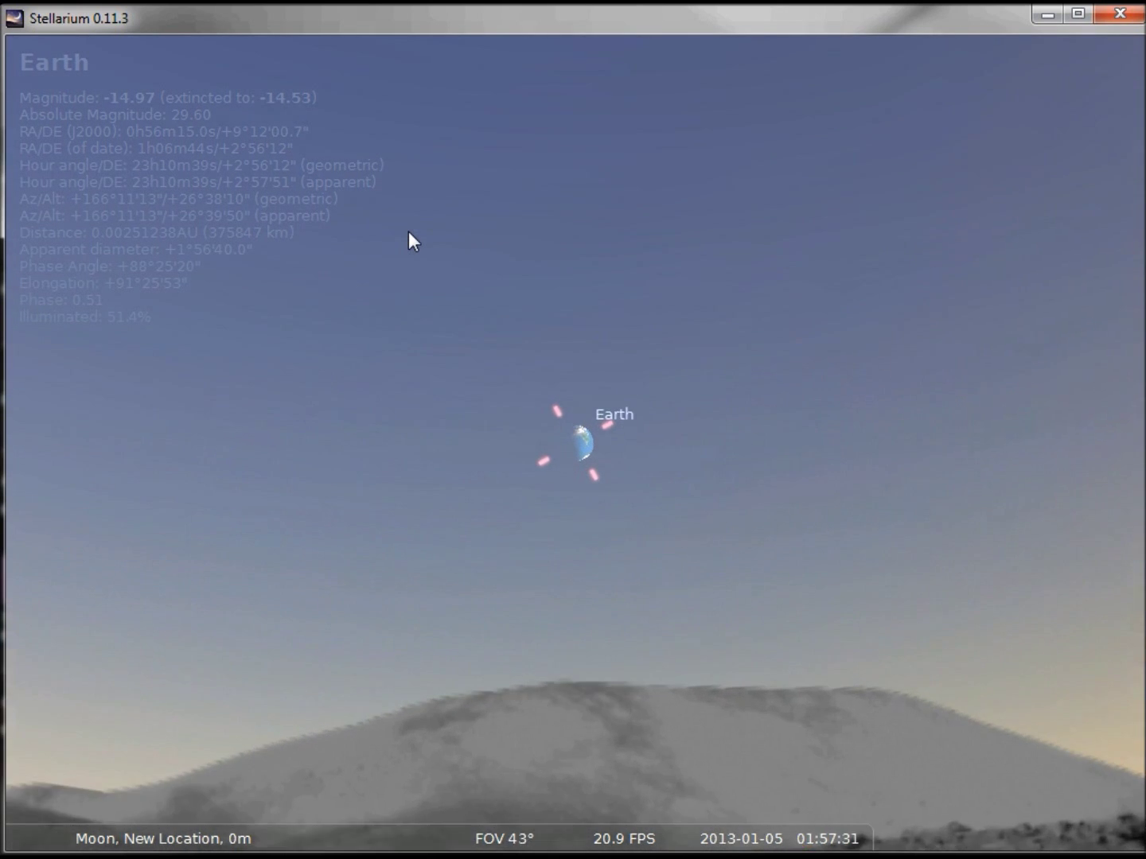
{"action": "scroll", "coordinate": [408, 230], "scroll_direction": "up", "scroll_amount": 1}
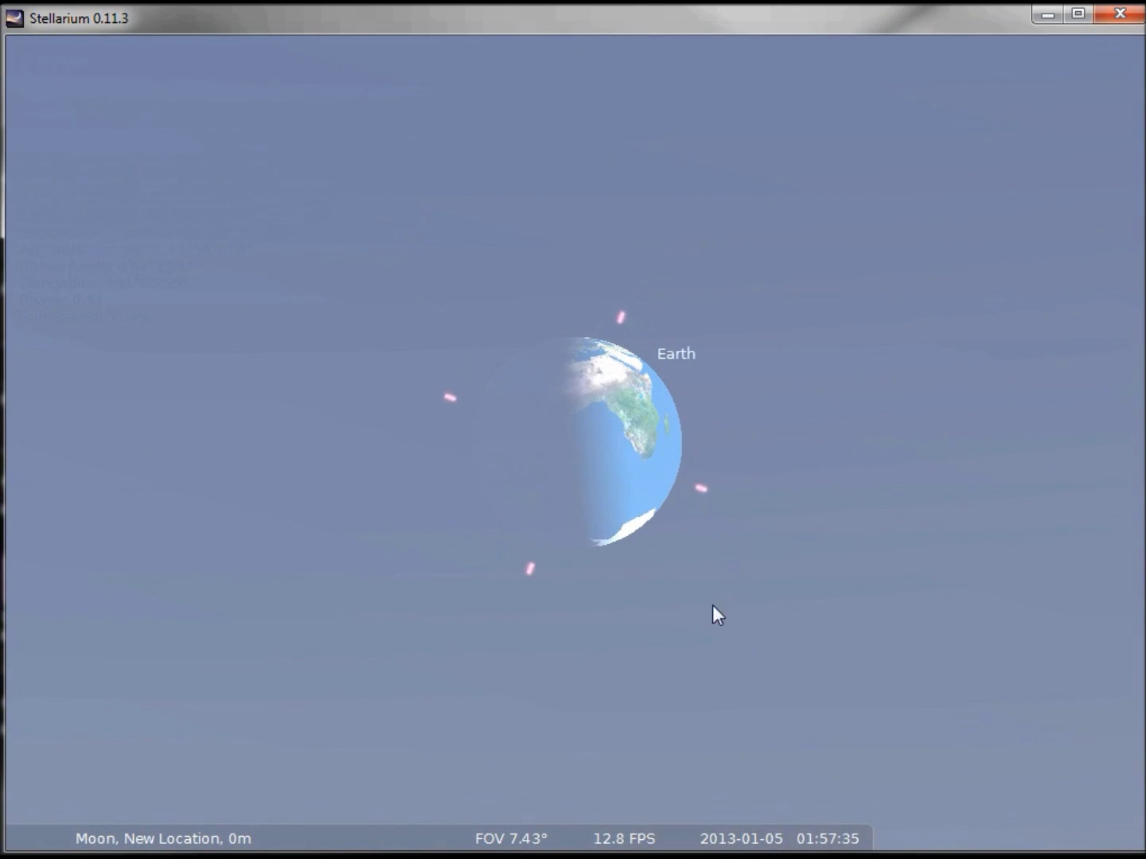
{"action": "mouse_move", "coordinate": [833, 835]}
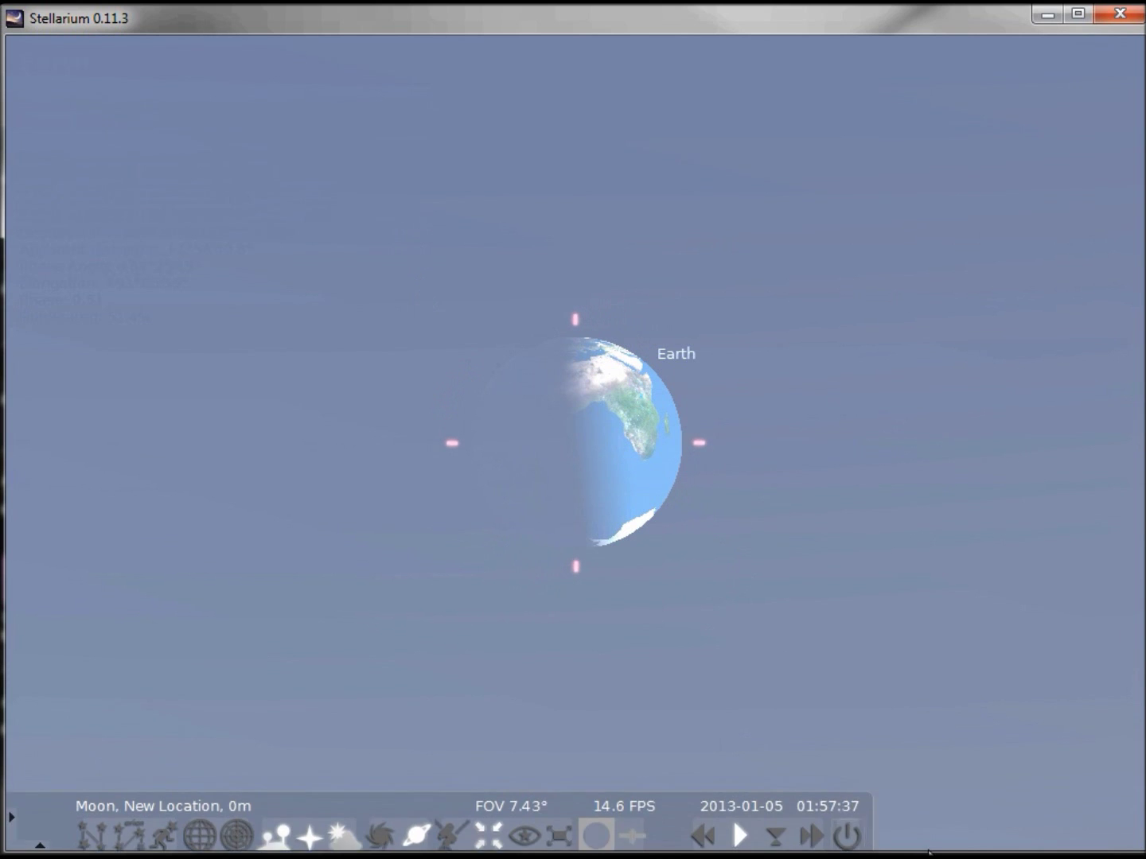